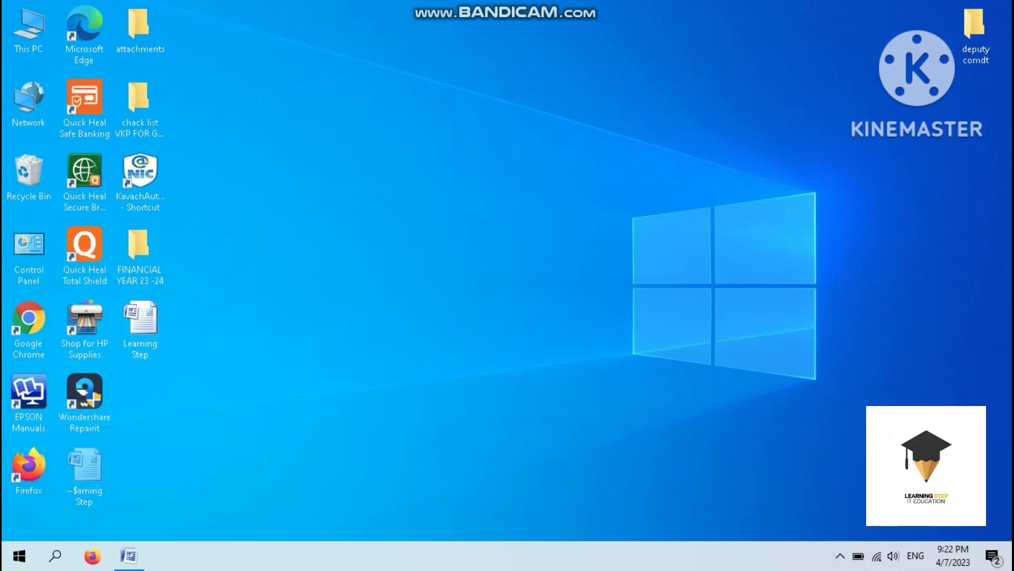
# - Open the Learning Step document from the desktop and fill it with sample text using =rand(5,3)
pyautogui.doubleClick(140, 323)
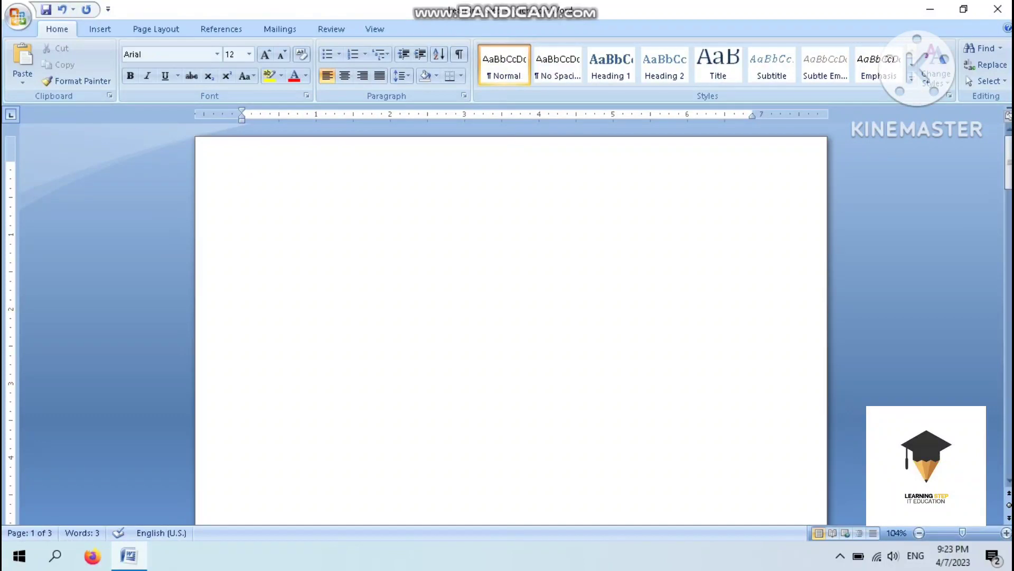
pyautogui.write('=rand(5,3)')
pyautogui.press('Return')
pyautogui.hotkey('ctrl', 'Home')
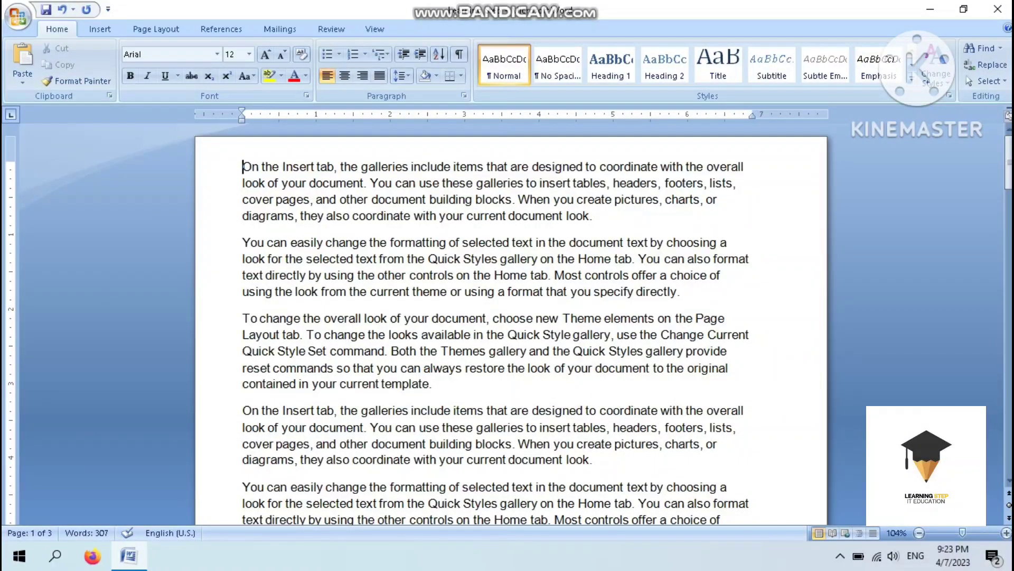
# - Try pasting a copy of the opening words "On the Insert tab" at the end of the first paragraph
pyautogui.hotkey('ctrl', 'shift', 'Right')
pyautogui.hotkey('ctrl', 'shift', 'Right')
pyautogui.hotkey('ctrl', 'shift', 'Right')
pyautogui.hotkey('ctrl', 'shift', 'Right')
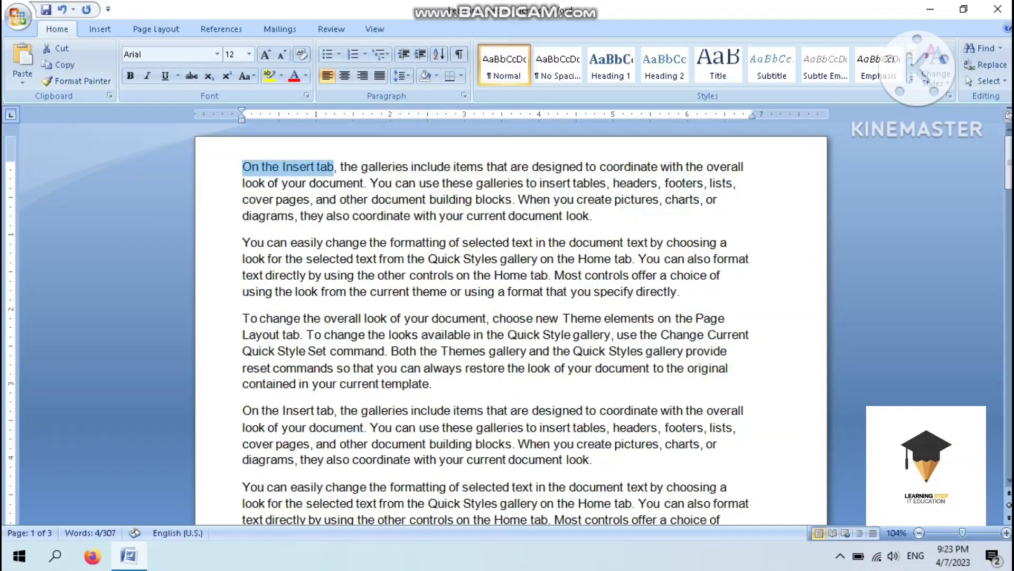
pyautogui.hotkey('ctrl', 'c')
pyautogui.click(593, 215)
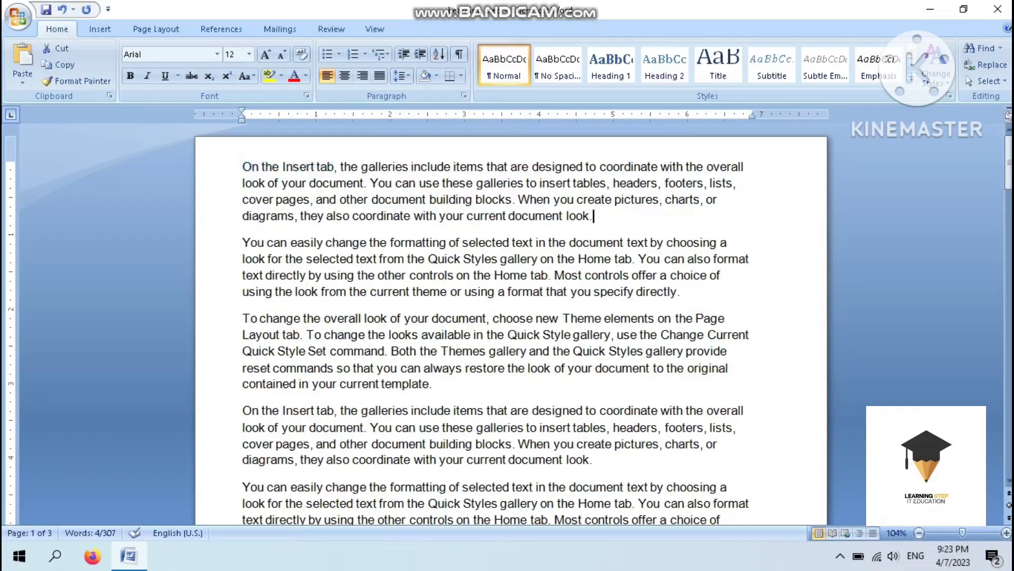
pyautogui.hotkey('ctrl', 'v')
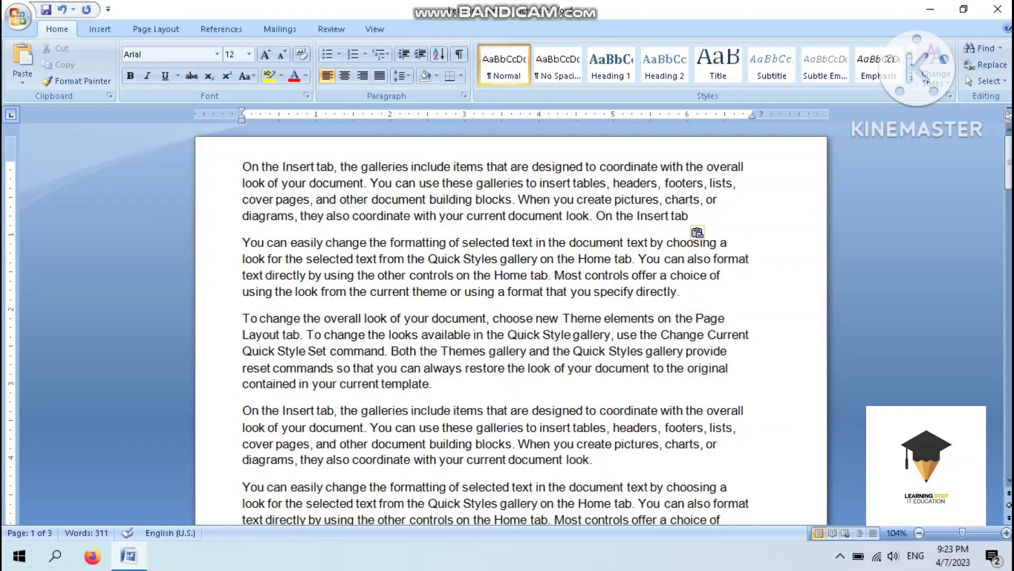
pyautogui.hotkey('ctrl', 'z')
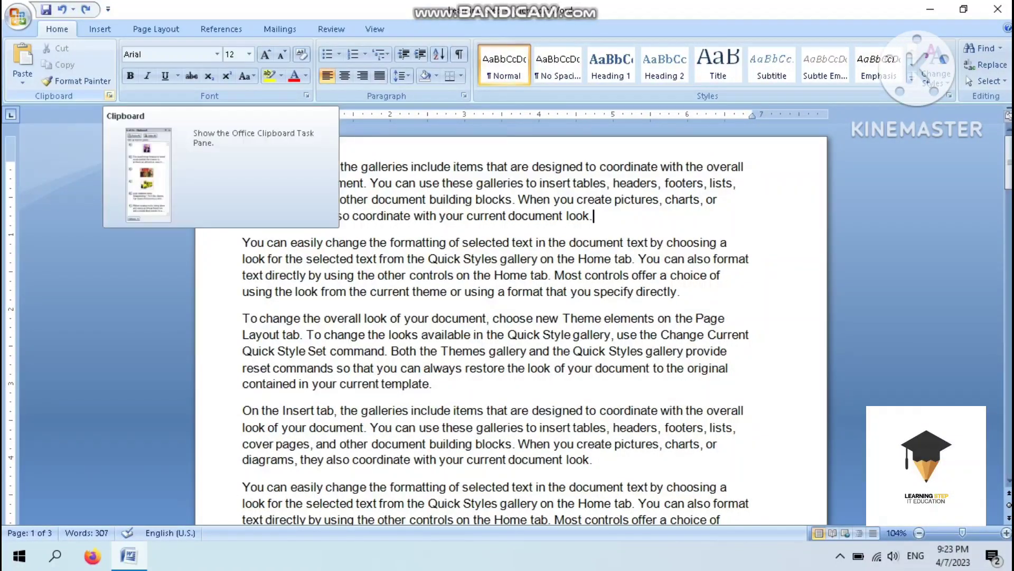
# - Show the Office Clipboard and delete its stored "On the Insert tab" item
pyautogui.click(110, 95)
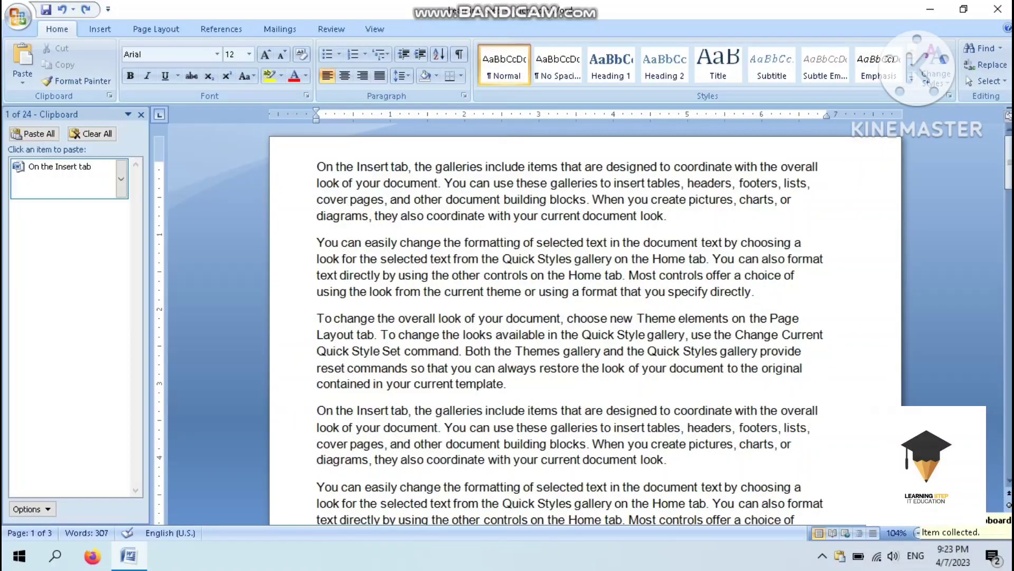
pyautogui.click(121, 178)
pyautogui.click(95, 226)
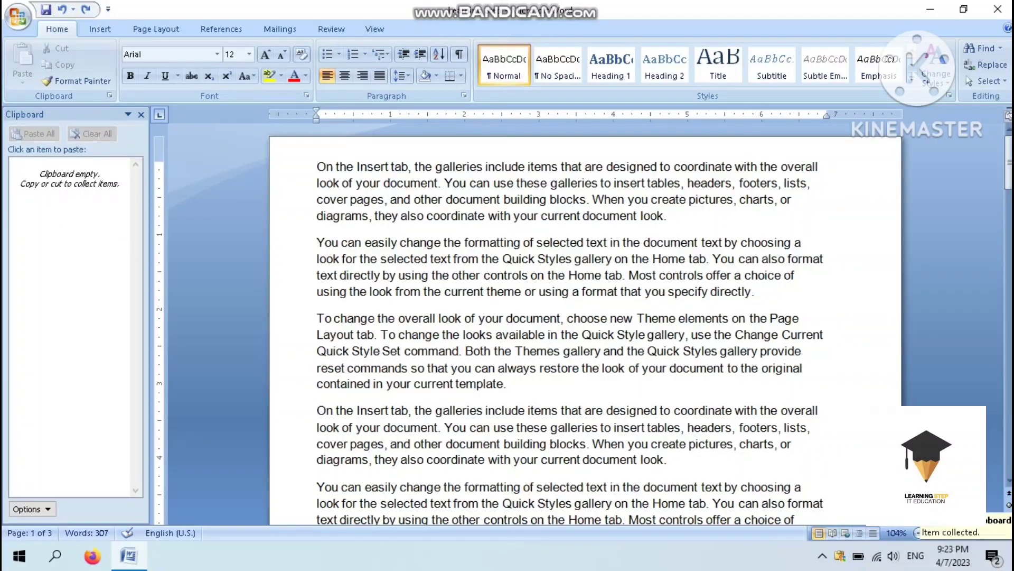
# - Copy the whole first paragraph to the Office Clipboard
pyautogui.click(278, 200)
pyautogui.click(278, 217)
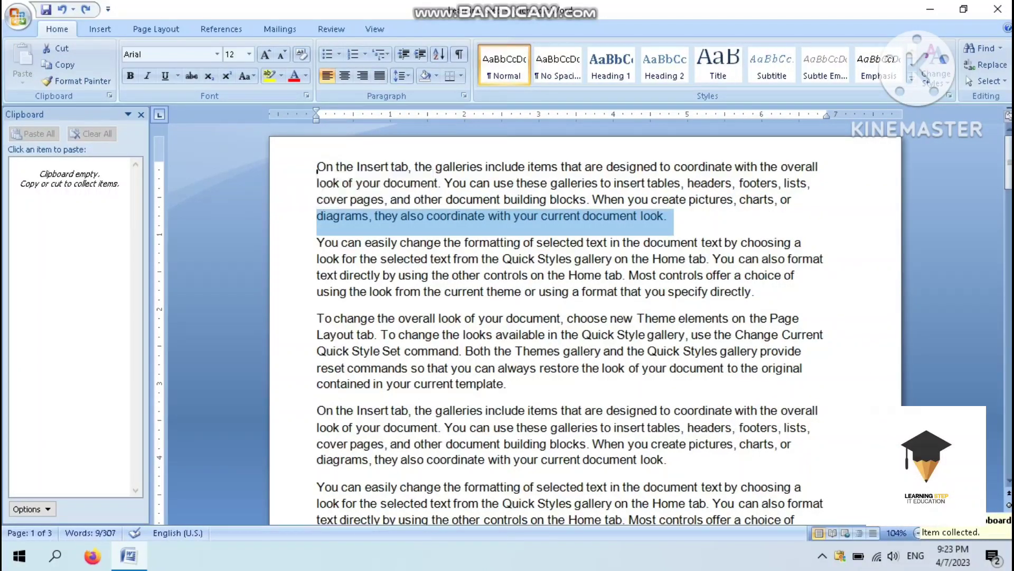
pyautogui.moveTo(317, 168)
pyautogui.mouseDown()
pyautogui.moveTo(691, 200)
pyautogui.moveTo(674, 217)
pyautogui.mouseUp()
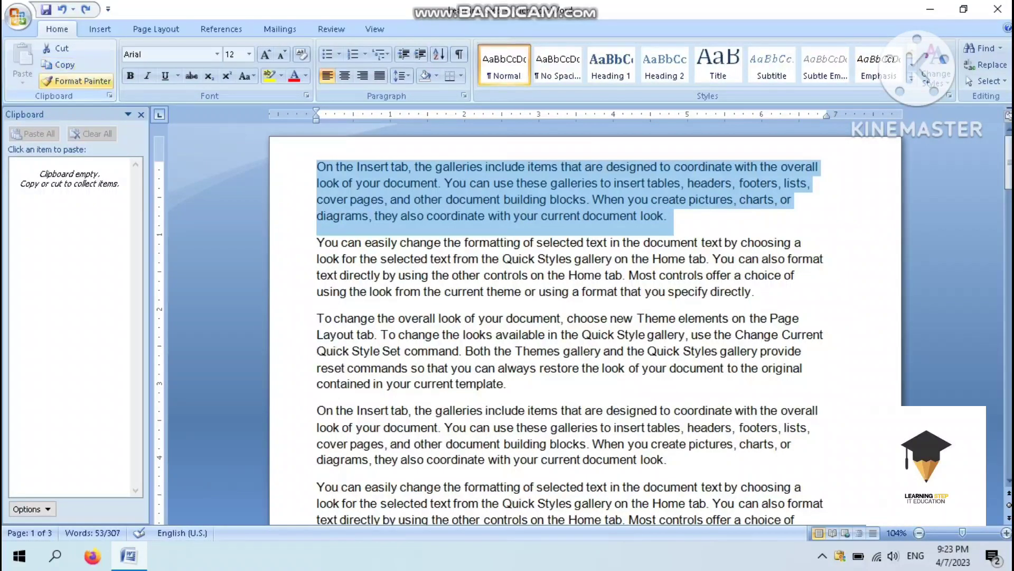
pyautogui.click(58, 64)
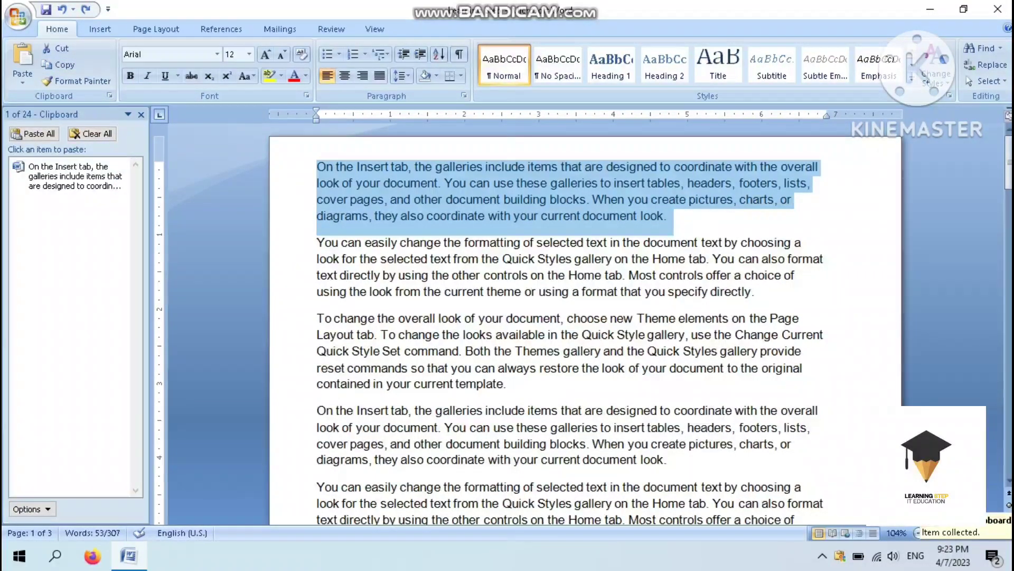
# - Copy the third paragraph and the last paragraph to the Office Clipboard as separate items
pyautogui.scroll(-1, 581, 317)
pyautogui.scroll(-3, 581, 317)
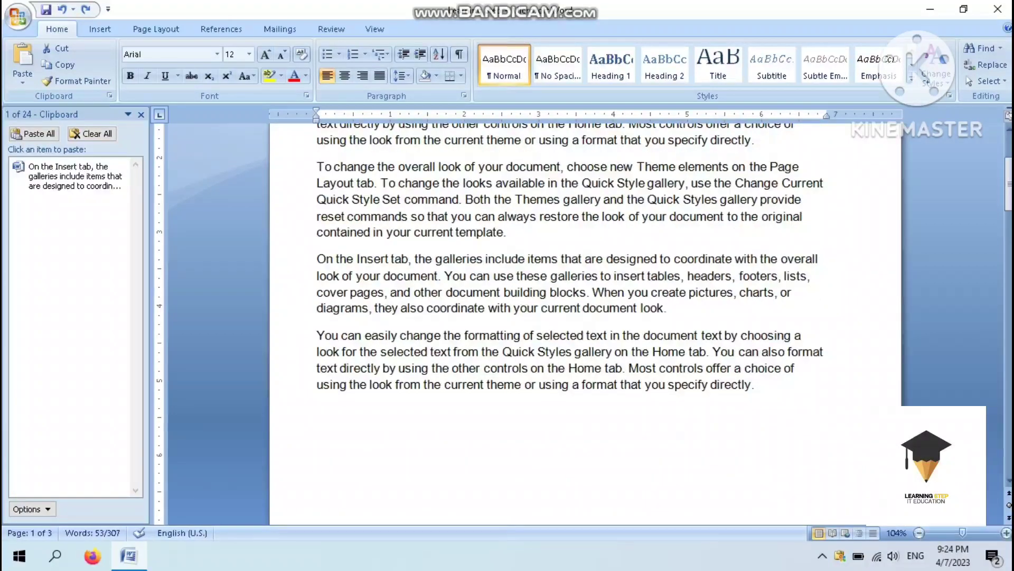
pyautogui.tripleClick(476, 199)
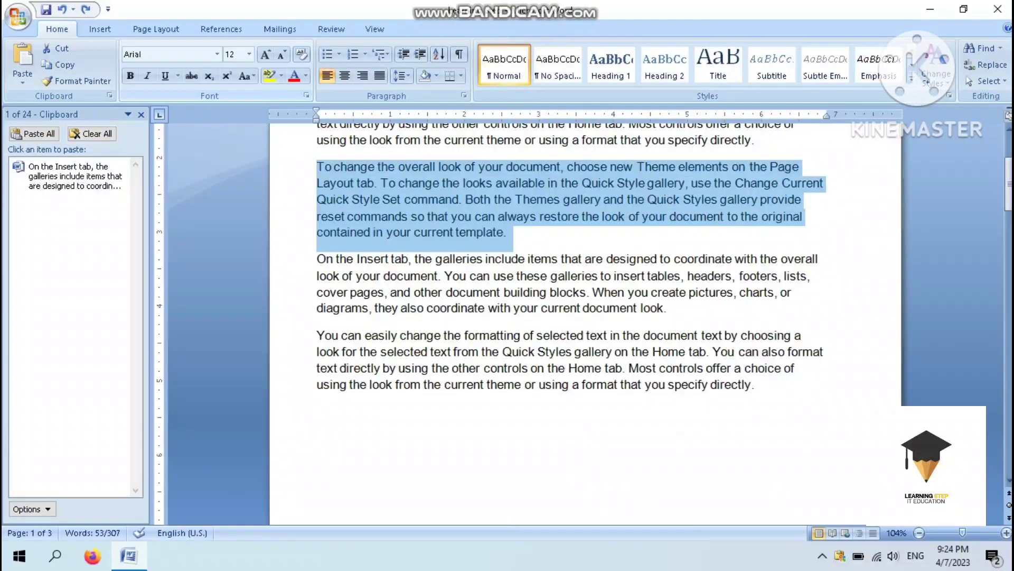
pyautogui.click(59, 64)
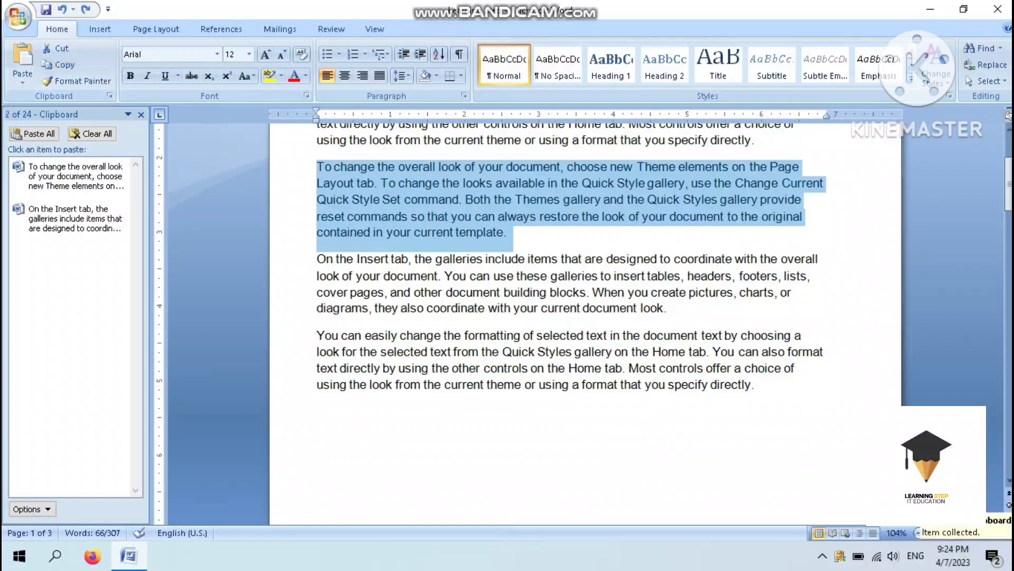
pyautogui.moveTo(317, 335); pyautogui.dragTo(761, 393)
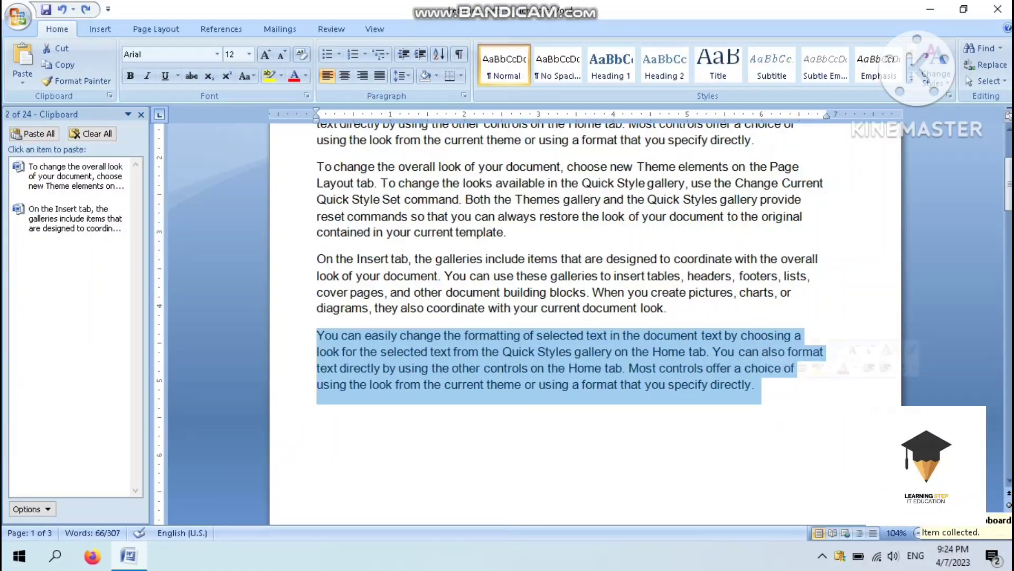
pyautogui.click(58, 65)
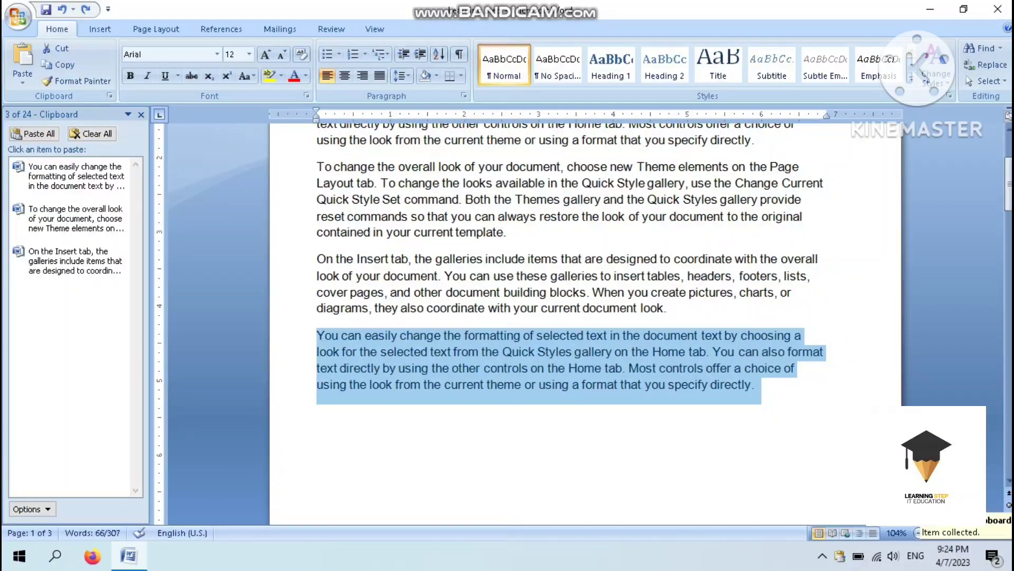
# - Paste the collected "On the Insert tab" and "To change the overall look" items on the empty line below the last paragraph
pyautogui.click(317, 411)
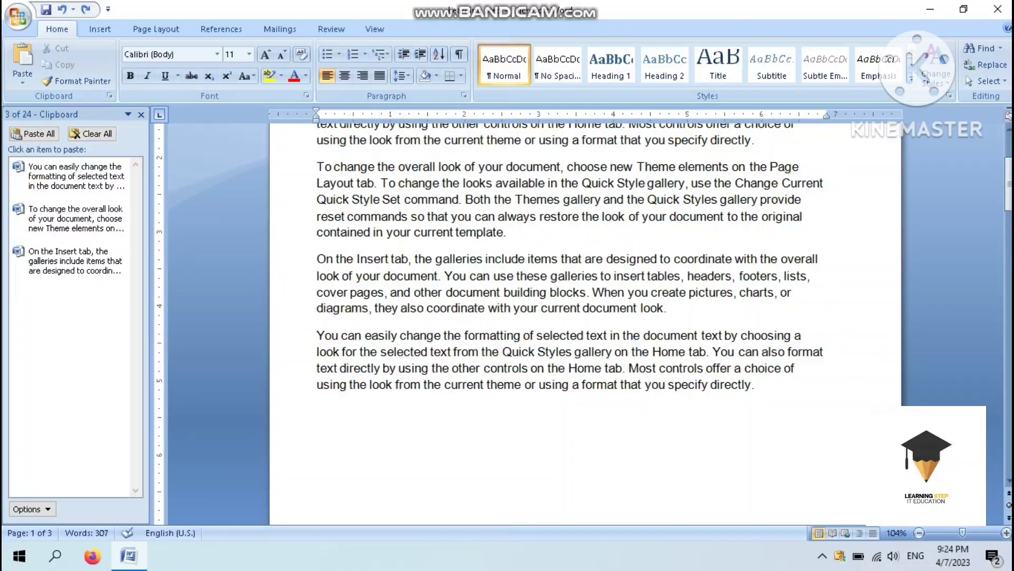
pyautogui.scroll(-1, 559, 257)
pyautogui.scroll(-1, 558, 257)
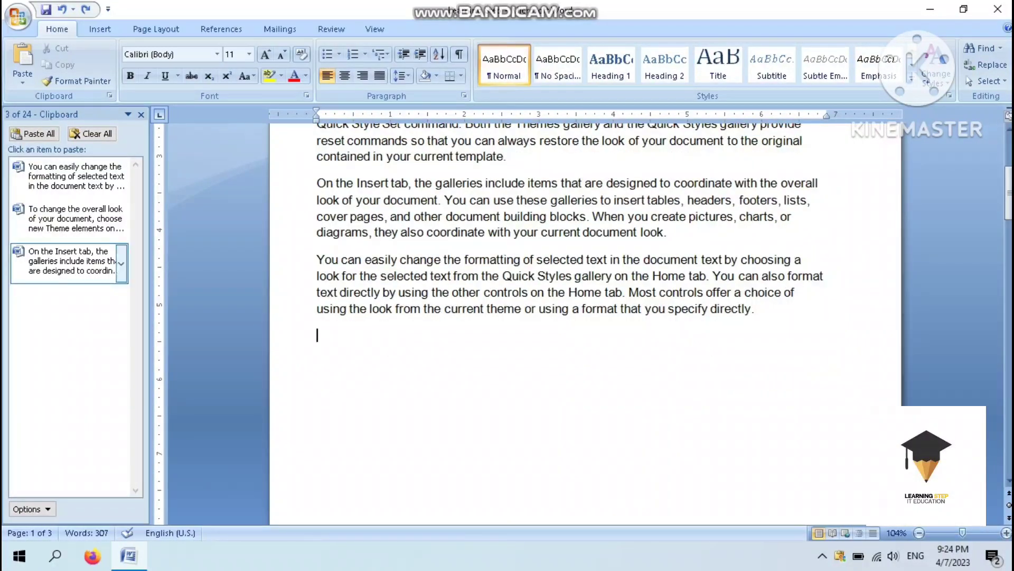
pyautogui.click(68, 261)
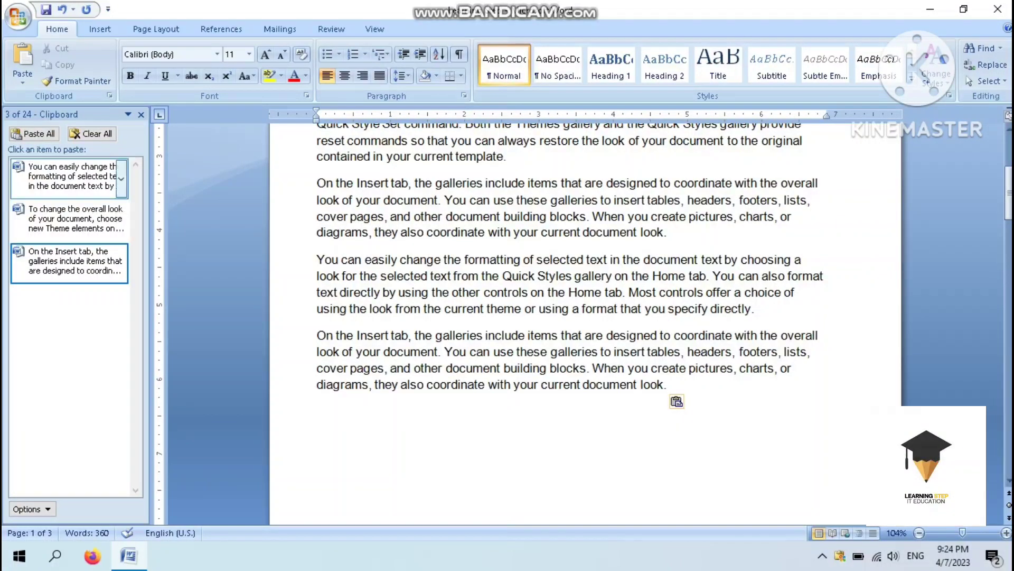
pyautogui.click(68, 218)
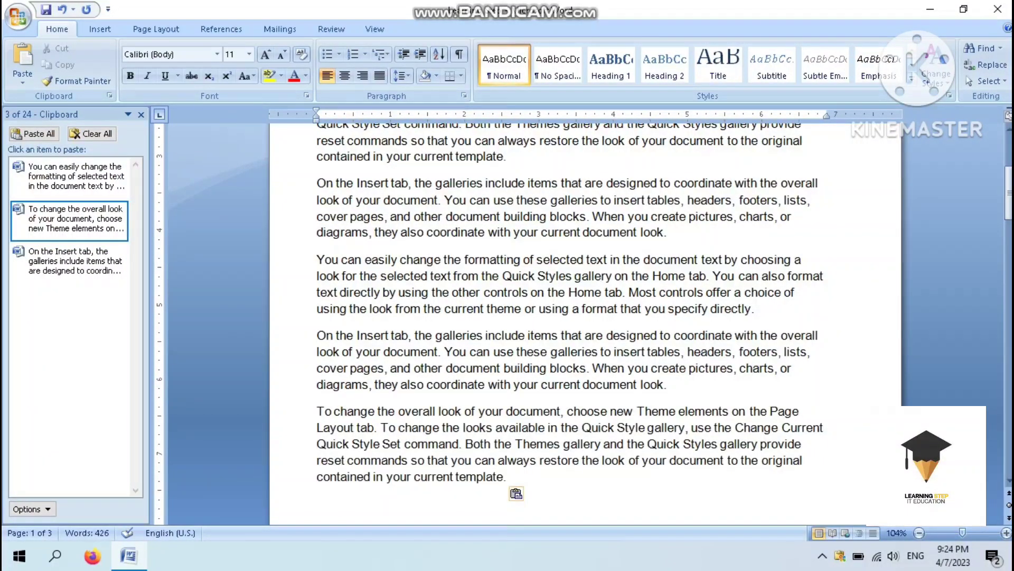
# - Undo both individual paragraph pastes at the end of the text
pyautogui.scroll(-1, 558, 311)
pyautogui.hotkey('ctrl', 'z')
pyautogui.hotkey('ctrl', 'z')
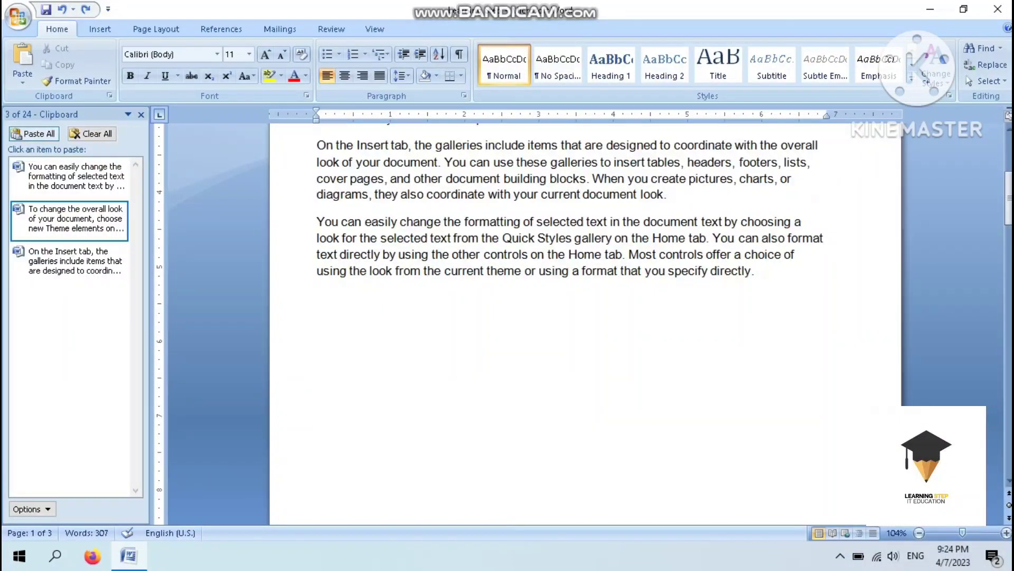
# - Paste all collected clipboard items below the last paragraph and select the three pasted paragraphs
pyautogui.scroll(-4, 558, 312)
pyautogui.click(33, 133)
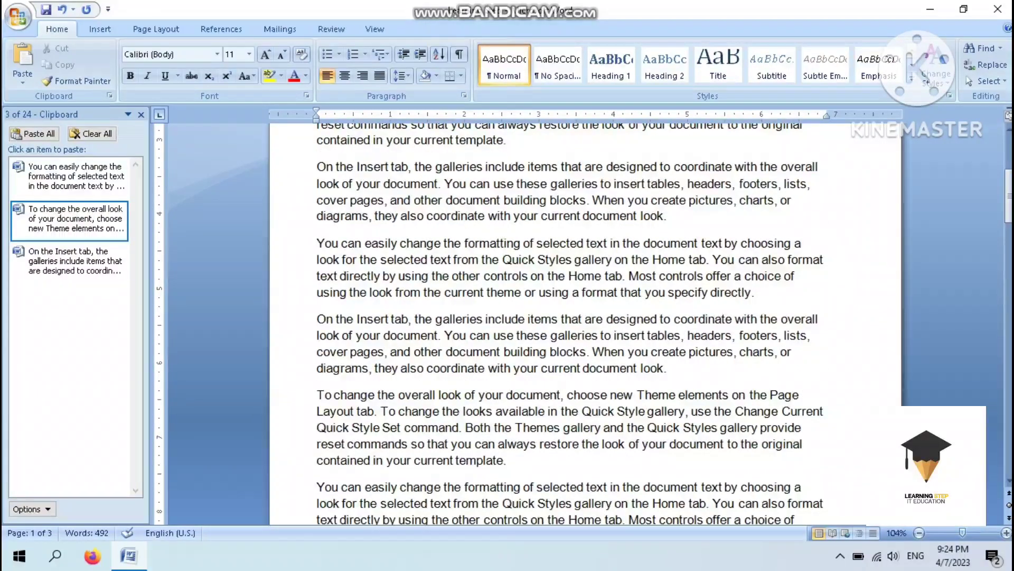
pyautogui.hotkey('ctrl', 'Up')
pyautogui.hotkey('ctrl', 'Up')
pyautogui.hotkey('ctrl', 'Up')
pyautogui.hotkey('shift', 'Down')
pyautogui.hotkey('shift', 'Down')
pyautogui.hotkey('shift', 'Down')
pyautogui.hotkey('shift', 'Down')
pyautogui.hotkey('shift', 'Down')
pyautogui.hotkey('shift', 'Down')
pyautogui.hotkey('shift', 'Down')
pyautogui.hotkey('shift', 'Down')
pyautogui.hotkey('shift', 'Down')
pyautogui.hotkey('shift', 'Down')
pyautogui.hotkey('shift', 'Down')
pyautogui.hotkey('shift', 'Down')
pyautogui.hotkey('shift', 'Down')
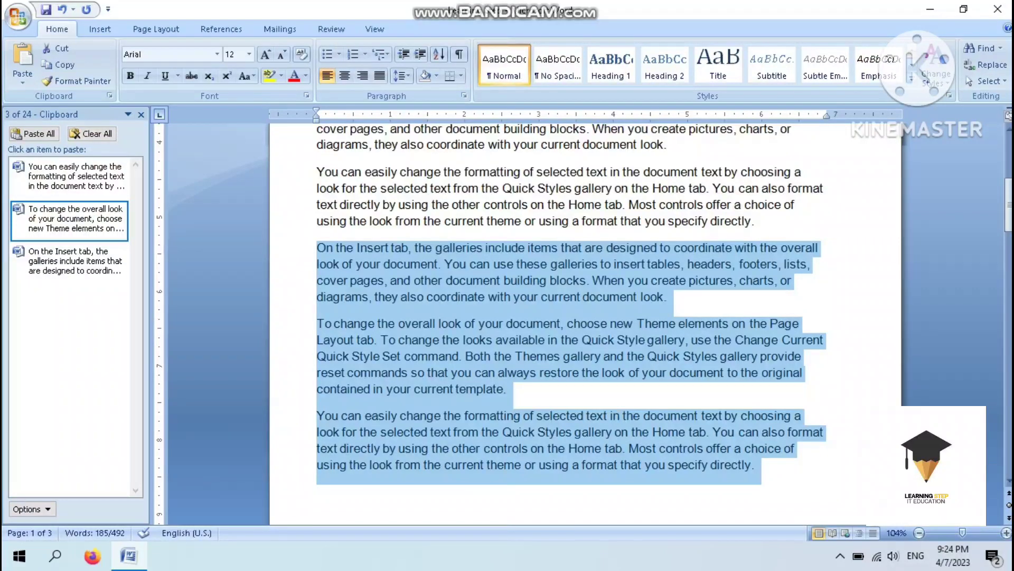
# - Undo the combined paste and the earlier edits, and redo the generation of the sample text
pyautogui.hotkey('ctrl', 'z')
pyautogui.hotkey('ctrl', 'z')
pyautogui.hotkey('ctrl', 'z')
pyautogui.hotkey('ctrl', 'z')
pyautogui.hotkey('ctrl', 'z')
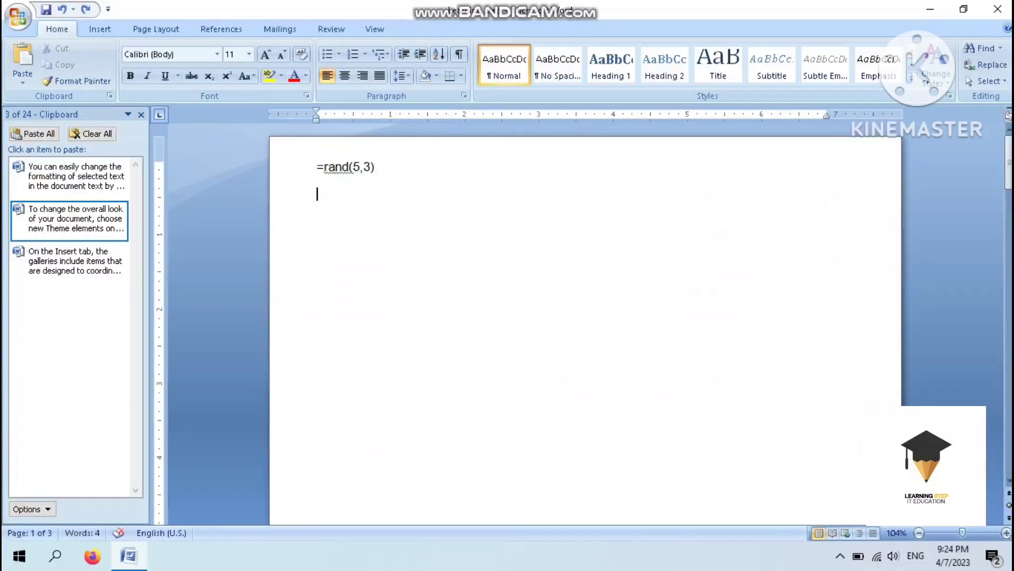
pyautogui.hotkey('ctrl', 'y')
pyautogui.scroll(2, 585, 323)
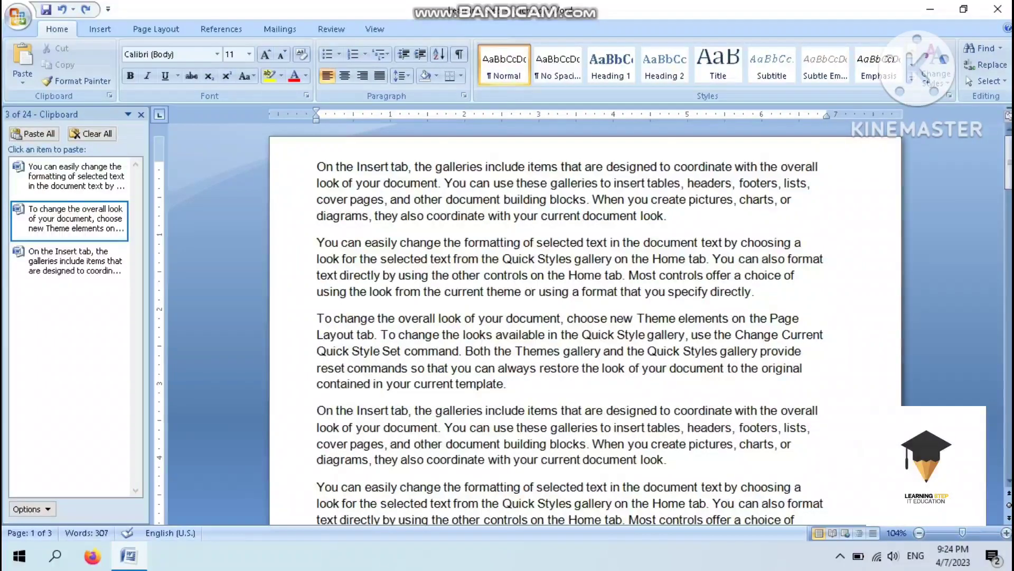
# - Hide the Office Clipboard
pyautogui.click(141, 115)
pyautogui.scroll(-1, 511, 328)
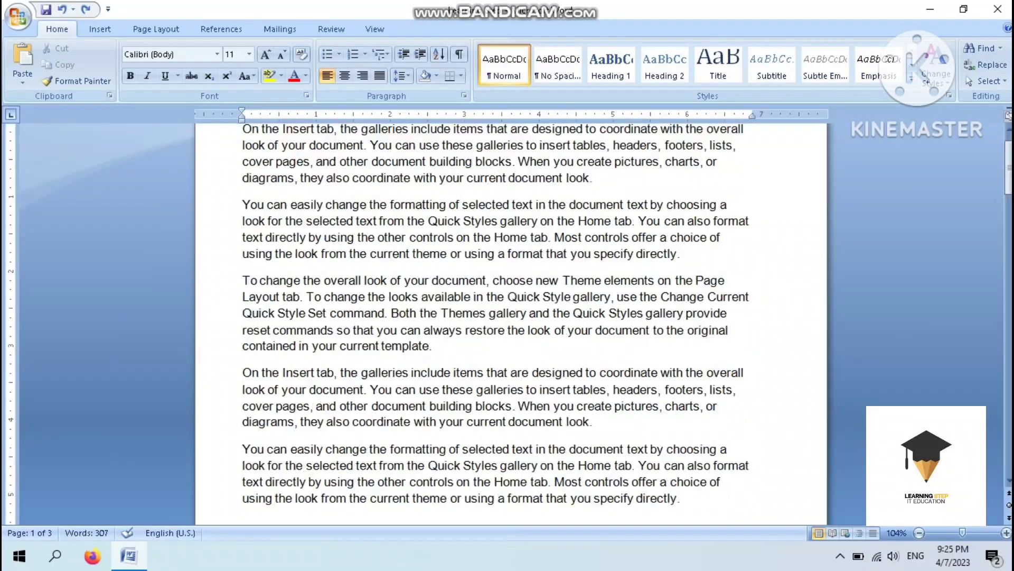
pyautogui.scroll(1, 511, 328)
pyautogui.doubleClick(394, 259)
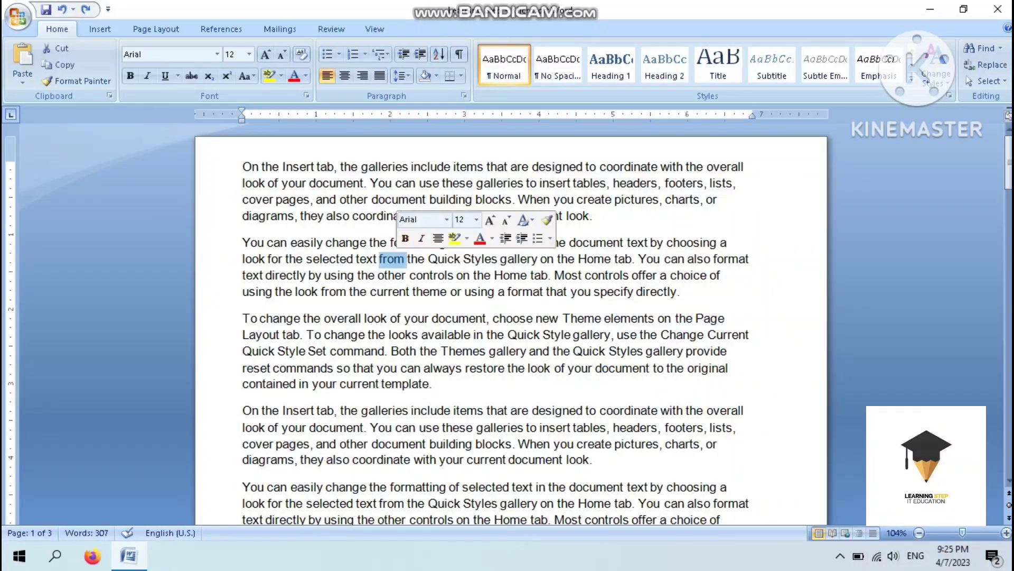
# - Insert a FileName field from the Document Information category in the footer, with Add path to filename enabled
pyautogui.doubleClick(401, 152)
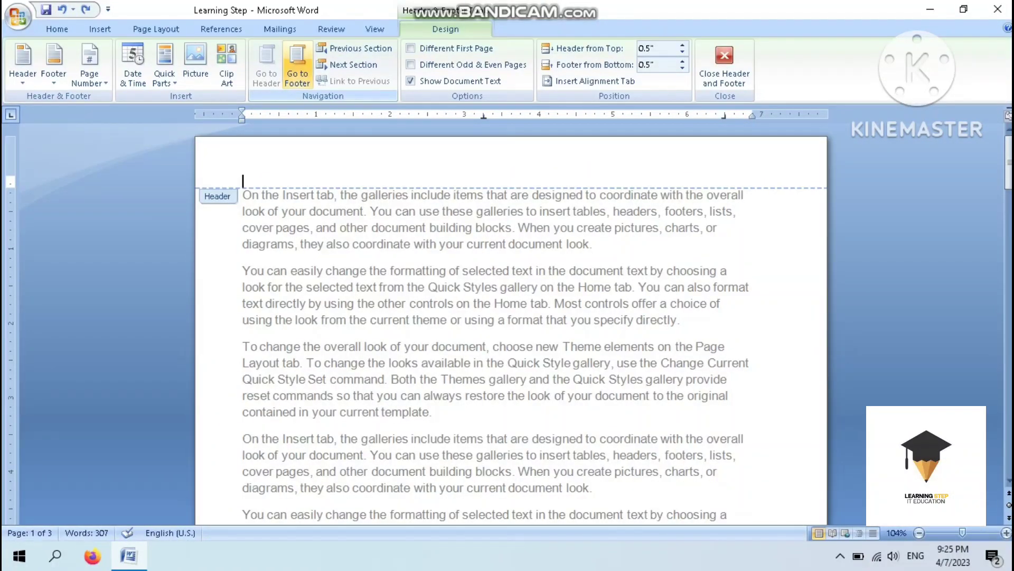
pyautogui.click(297, 64)
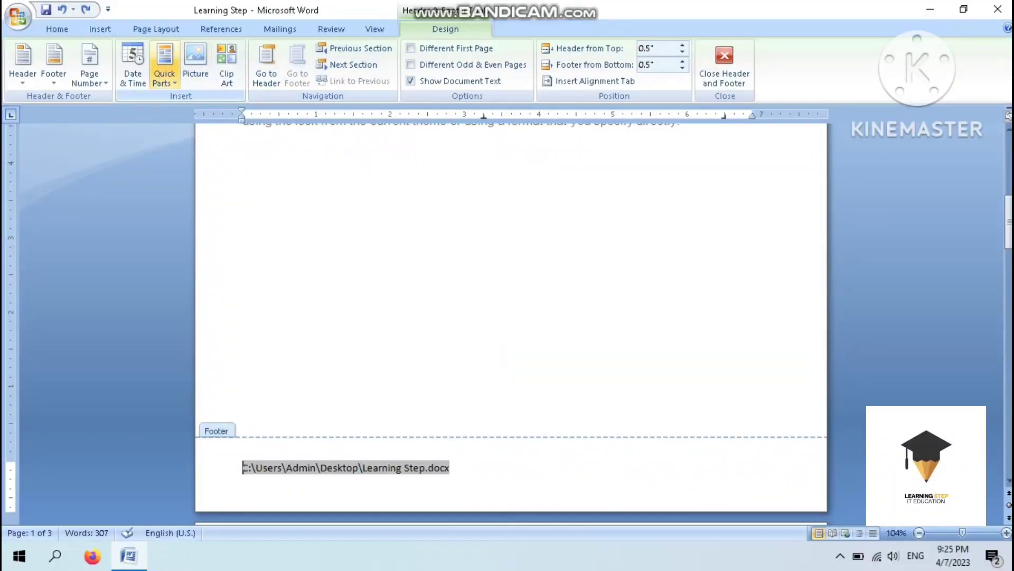
pyautogui.click(164, 68)
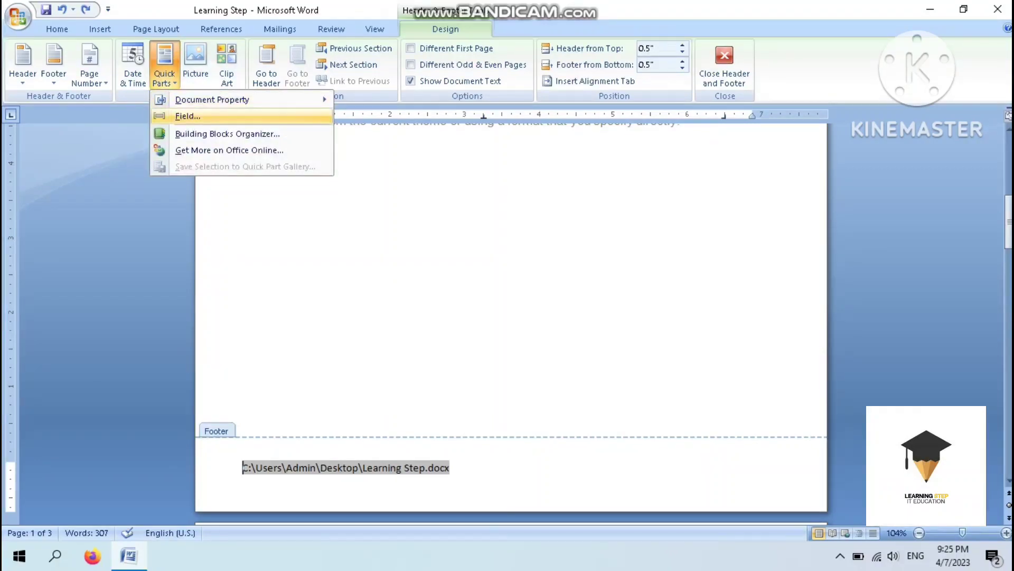
pyautogui.click(188, 116)
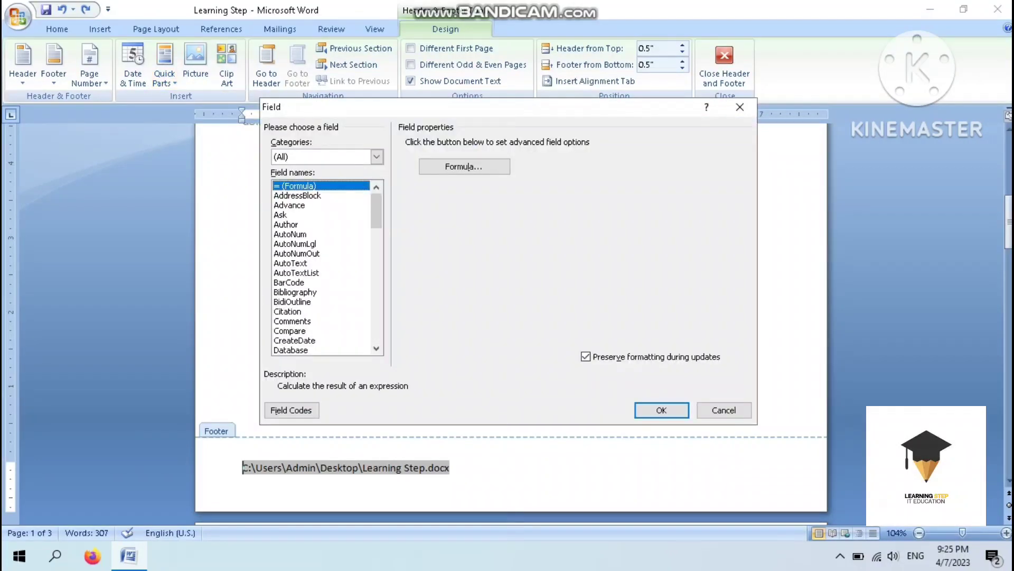
pyautogui.click(377, 156)
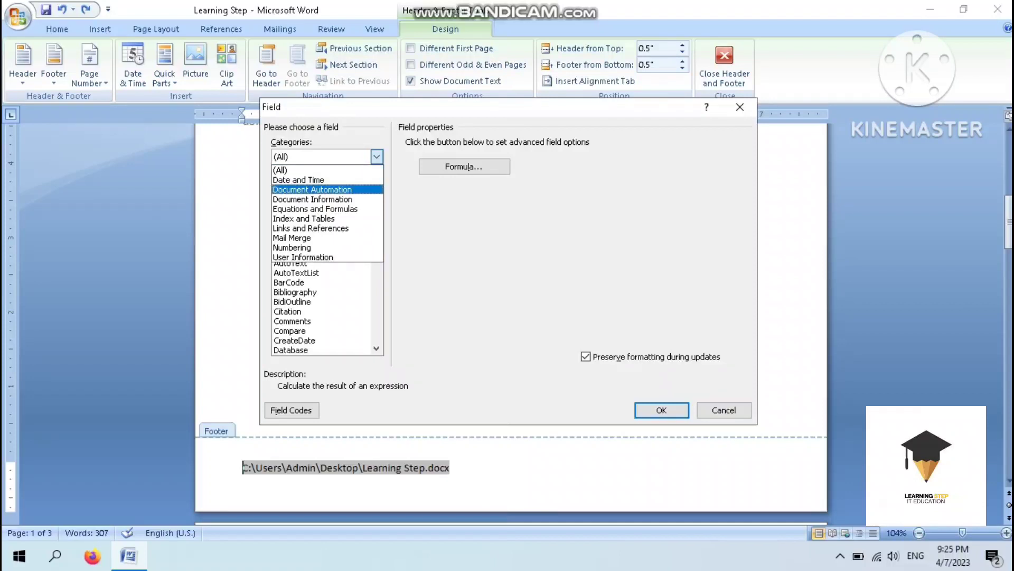
pyautogui.click(313, 199)
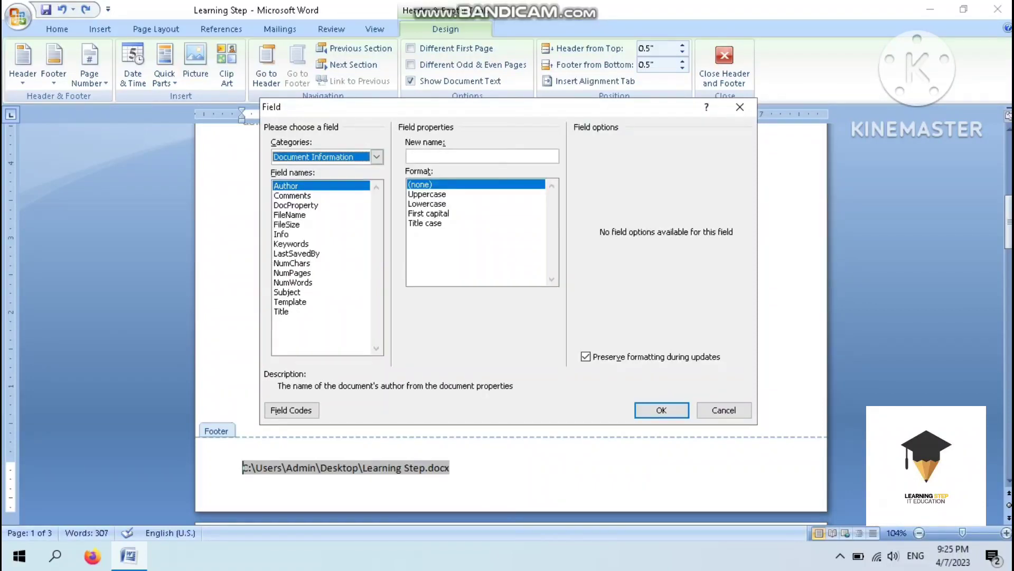
pyautogui.click(290, 215)
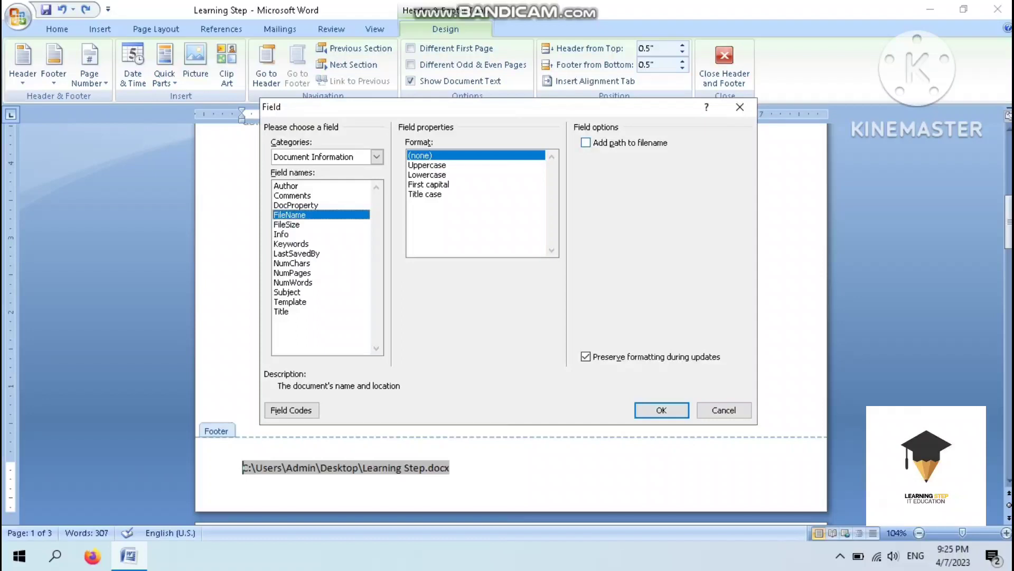
pyautogui.click(586, 142)
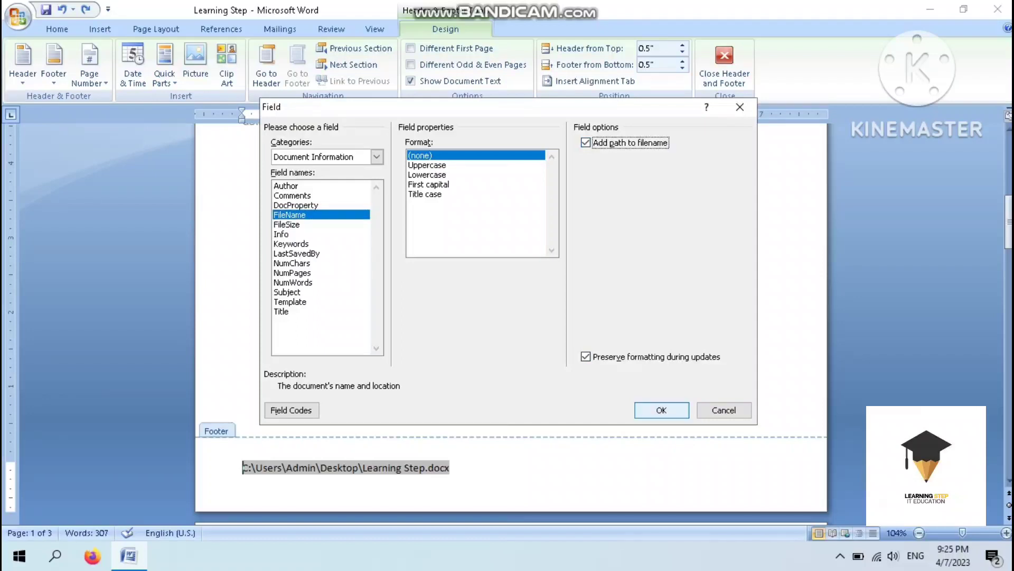
pyautogui.click(661, 410)
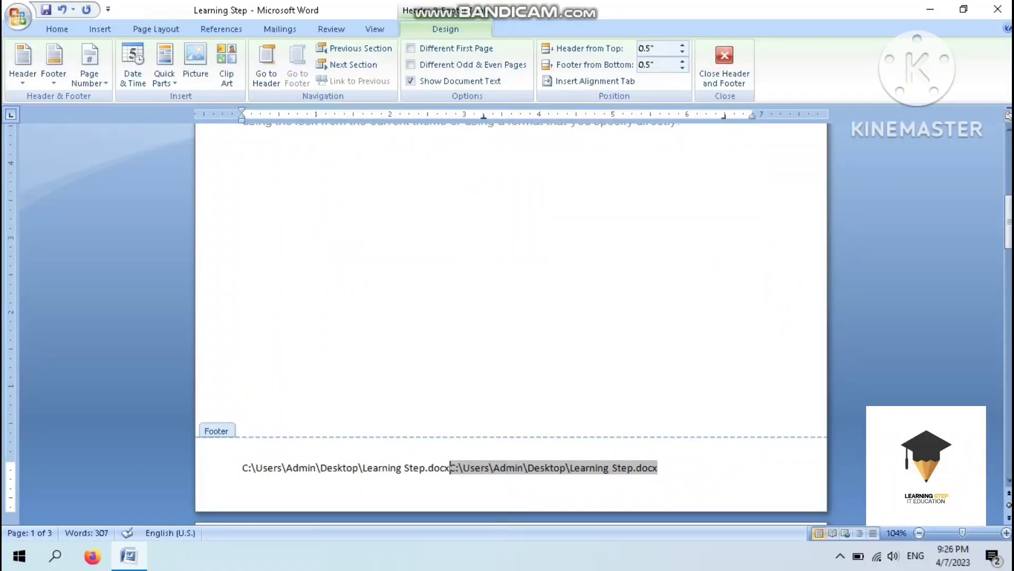
# - Delete the first of the two identical file paths in the footer
pyautogui.moveTo(449, 468); pyautogui.dragTo(242, 467)
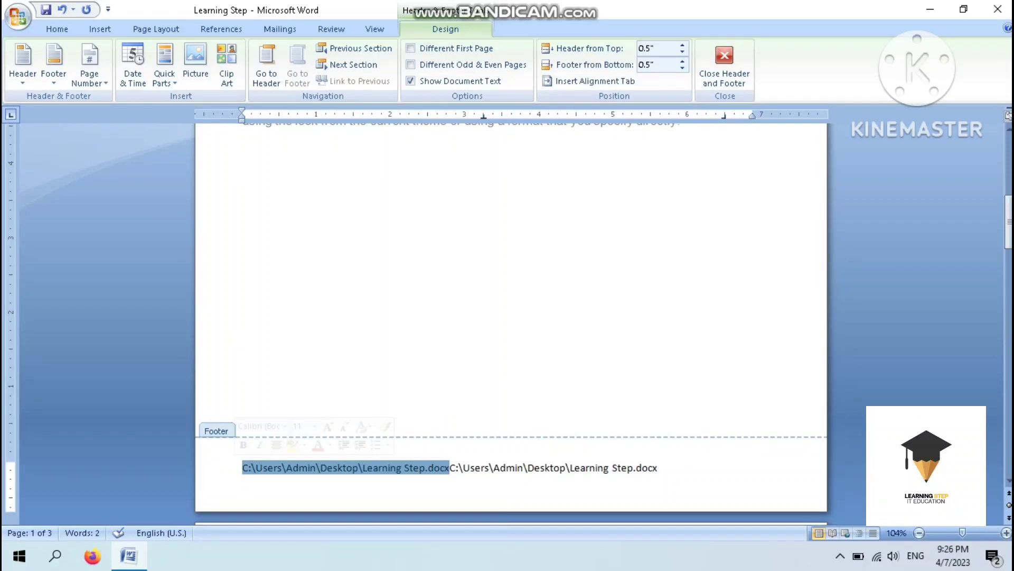
pyautogui.press('Delete')
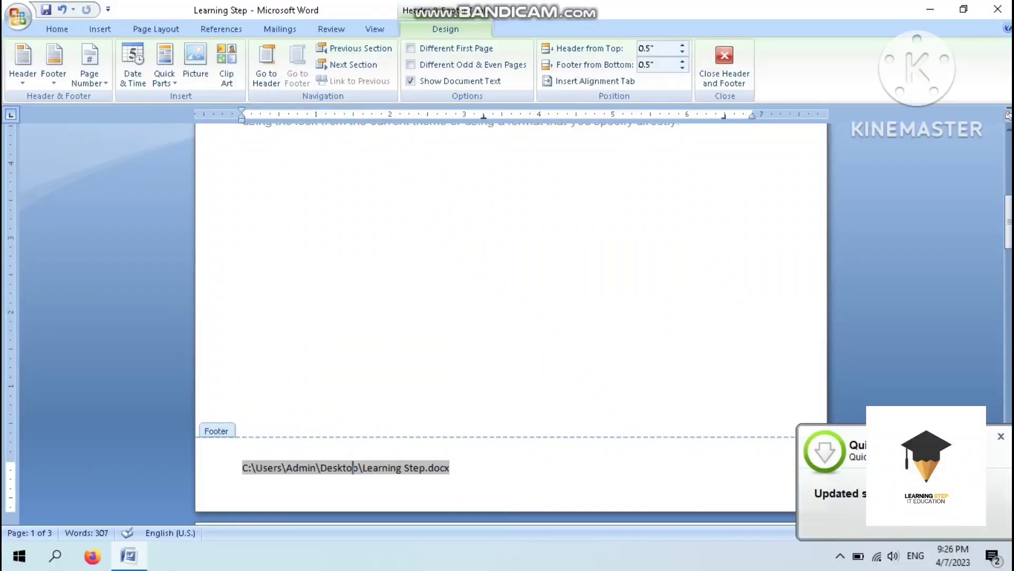
# - Undo the footer edits and the sample text generation, and return to the document body
pyautogui.hotkey('ctrl', 'z')
pyautogui.hotkey('ctrl', 'z')
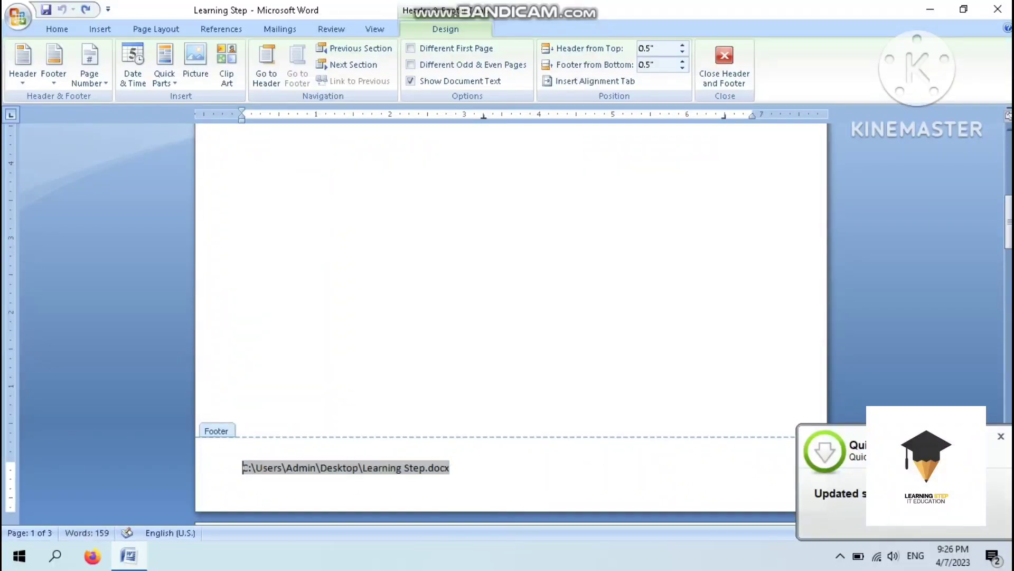
pyautogui.scroll(5, 511, 323)
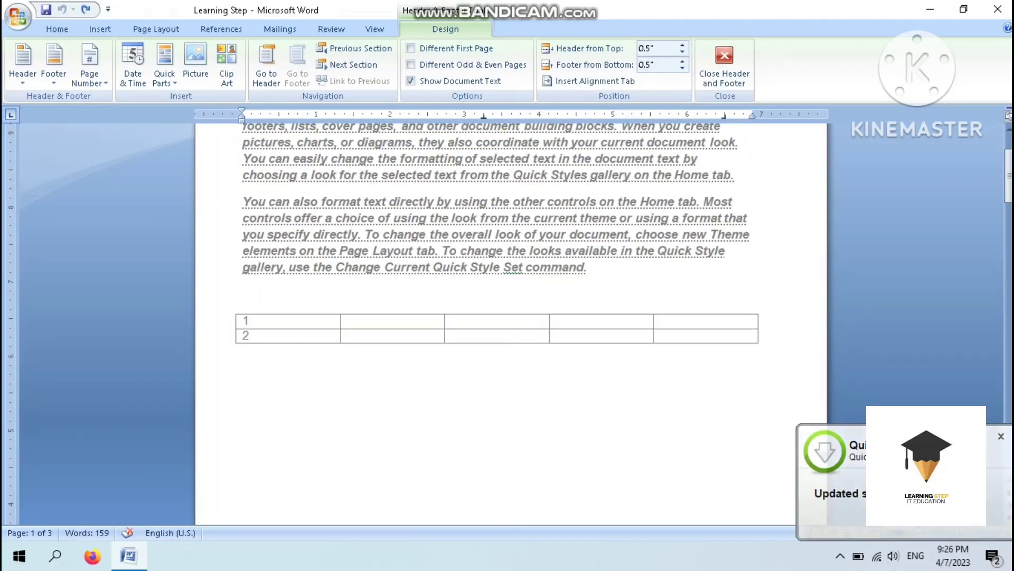
pyautogui.scroll(2, 497, 323)
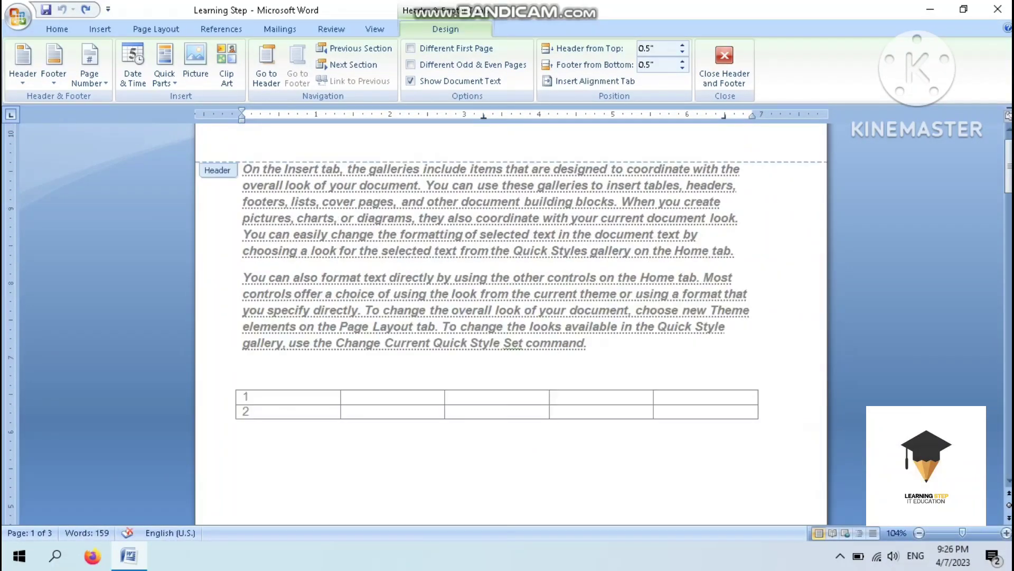
pyautogui.doubleClick(423, 380)
pyautogui.click(280, 369)
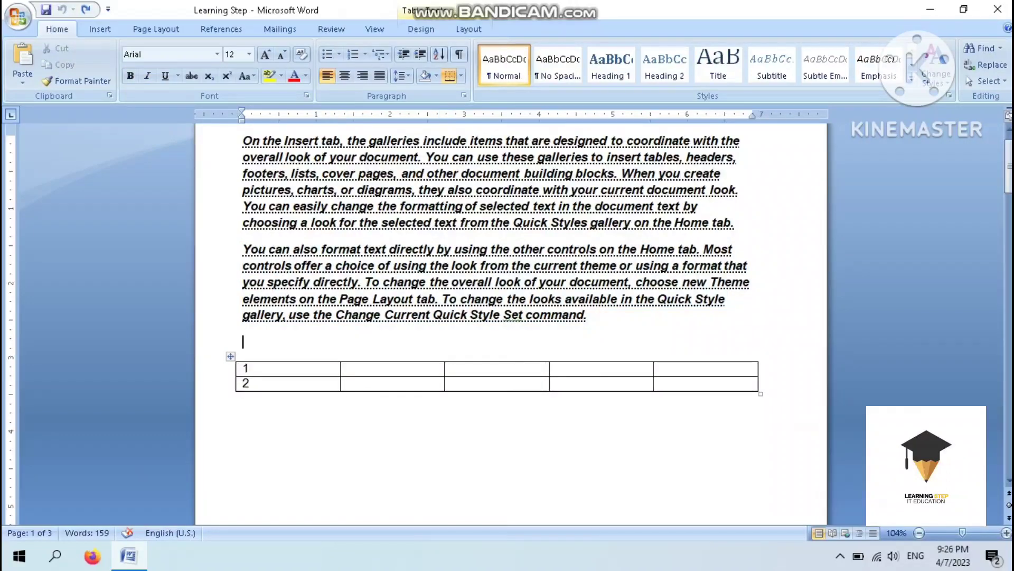
# - Cut the whole two-row table below the second paragraph
pyautogui.click(231, 356)
pyautogui.rightClick(234, 360)
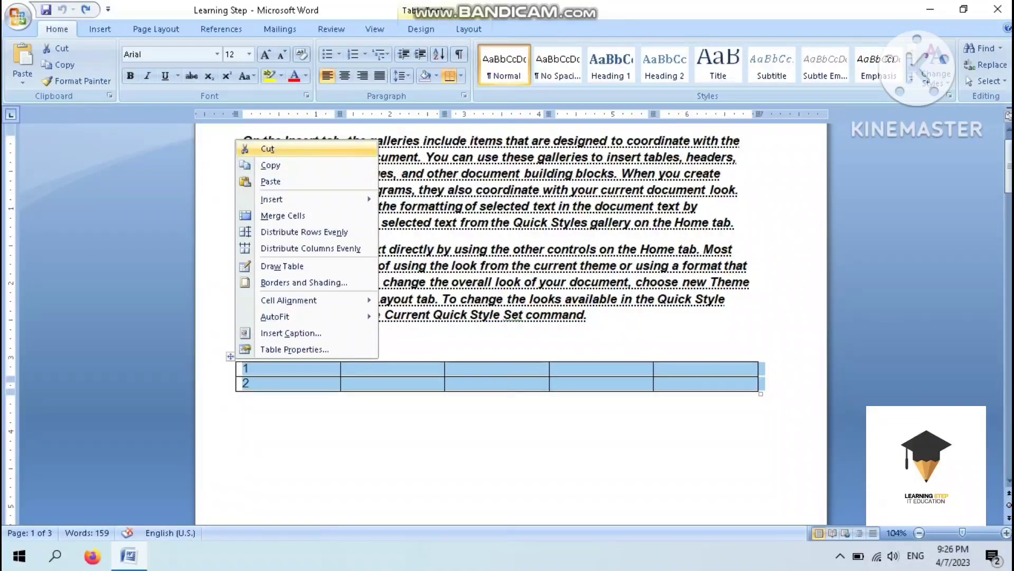
pyautogui.click(267, 148)
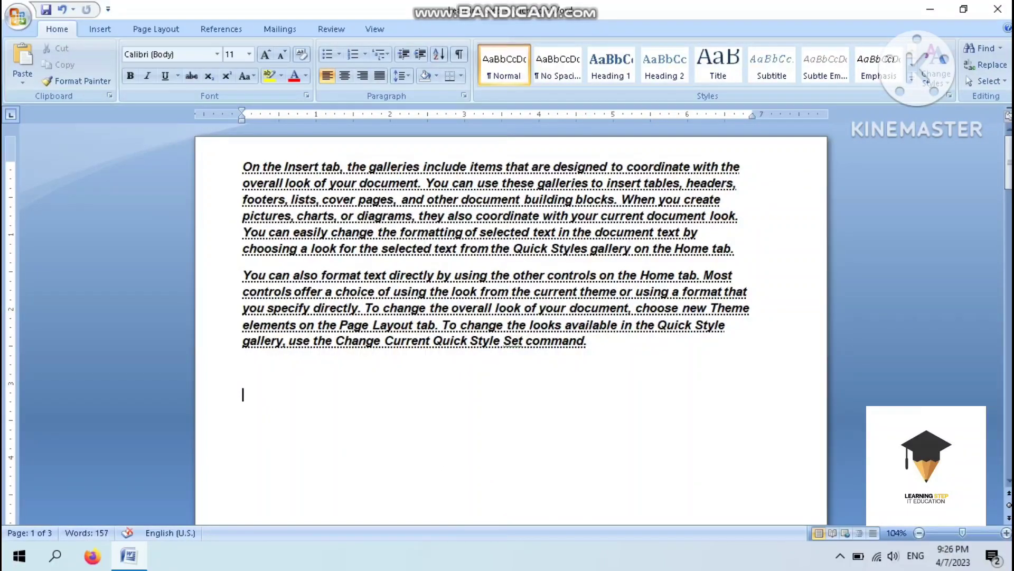
# - Insert five blank lines after the first paragraph to move the second paragraph down
pyautogui.click(243, 275)
pyautogui.click(735, 248)
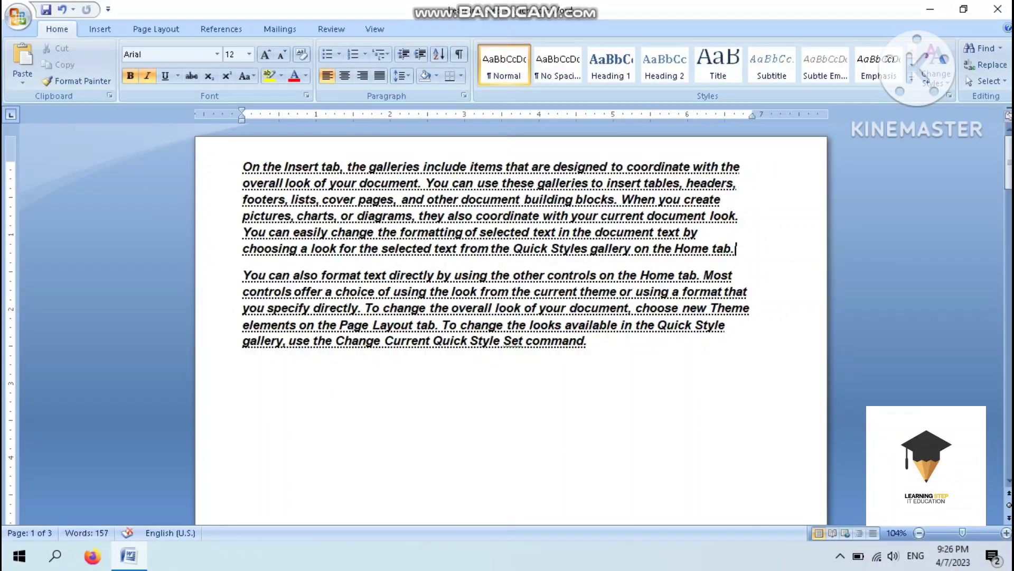
pyautogui.press('Return')
pyautogui.press('Return')
pyautogui.press('Return')
pyautogui.press('Return')
pyautogui.press('Return')
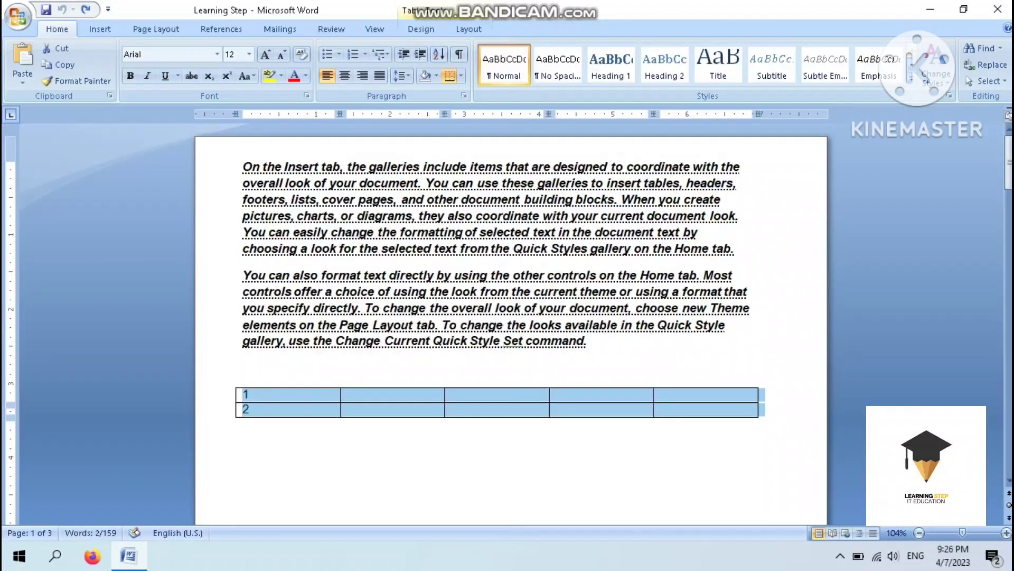
# - Undo the blank lines and insert a page break at the end of the first paragraph instead
pyautogui.hotkey('ctrl', 'z')
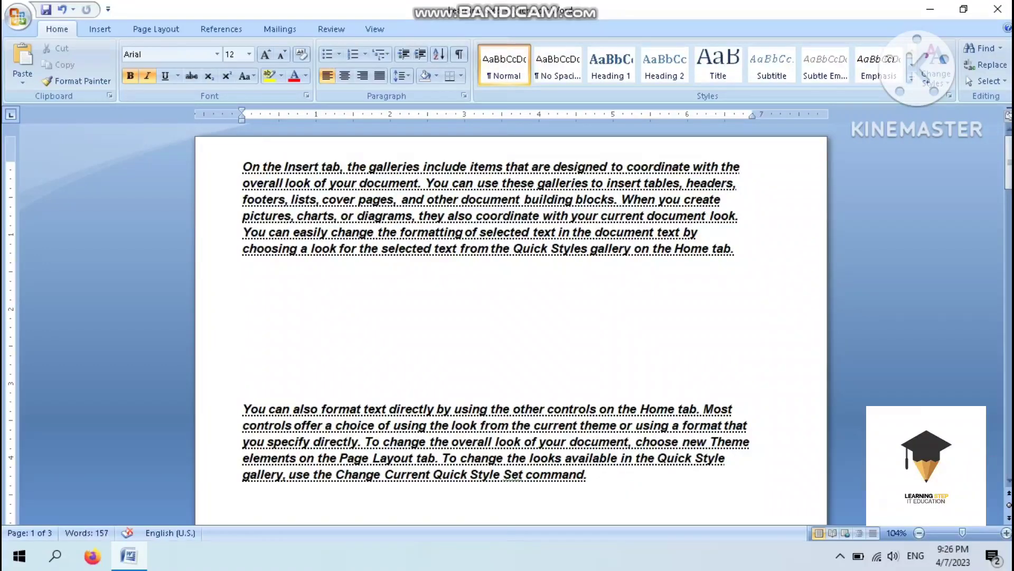
pyautogui.hotkey('ctrl', 'z')
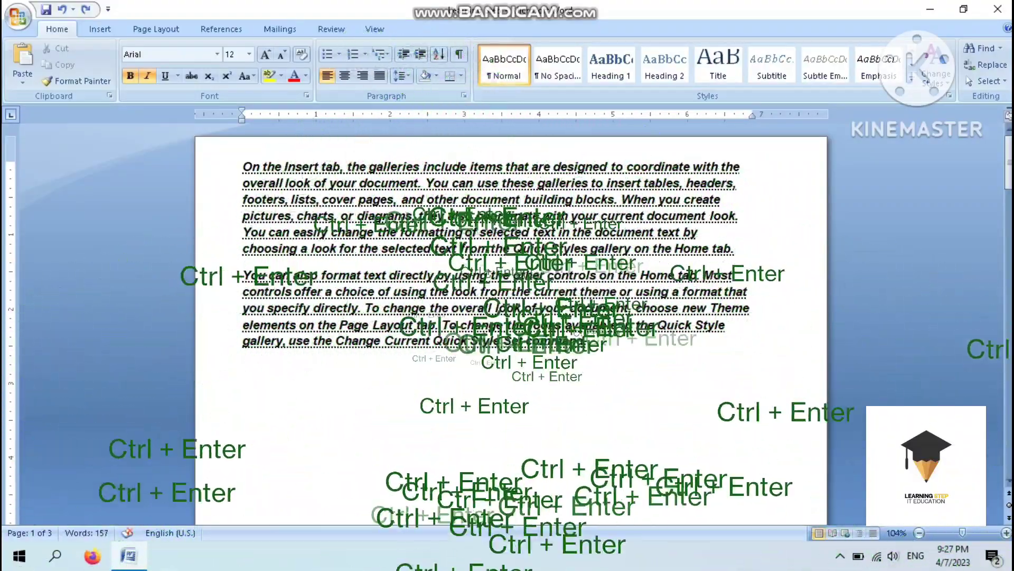
pyautogui.hotkey('ctrl', 'Return')
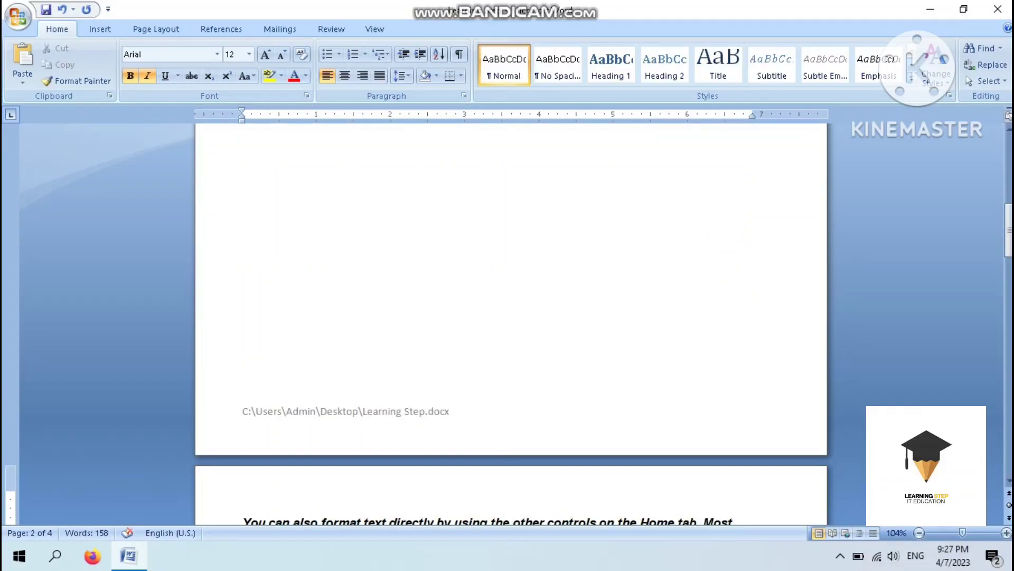
pyautogui.keyDown('ctrl'); pyautogui.scroll(-4, 507, 317); pyautogui.keyUp('ctrl')
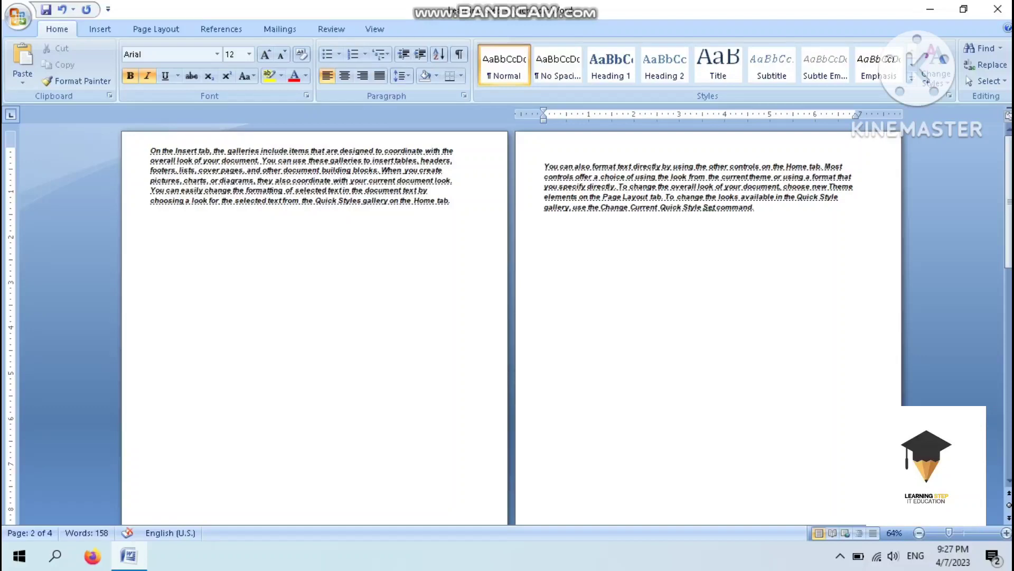
# - Insert another page break at the end of the first paragraph and review the resulting pages
pyautogui.click(452, 200)
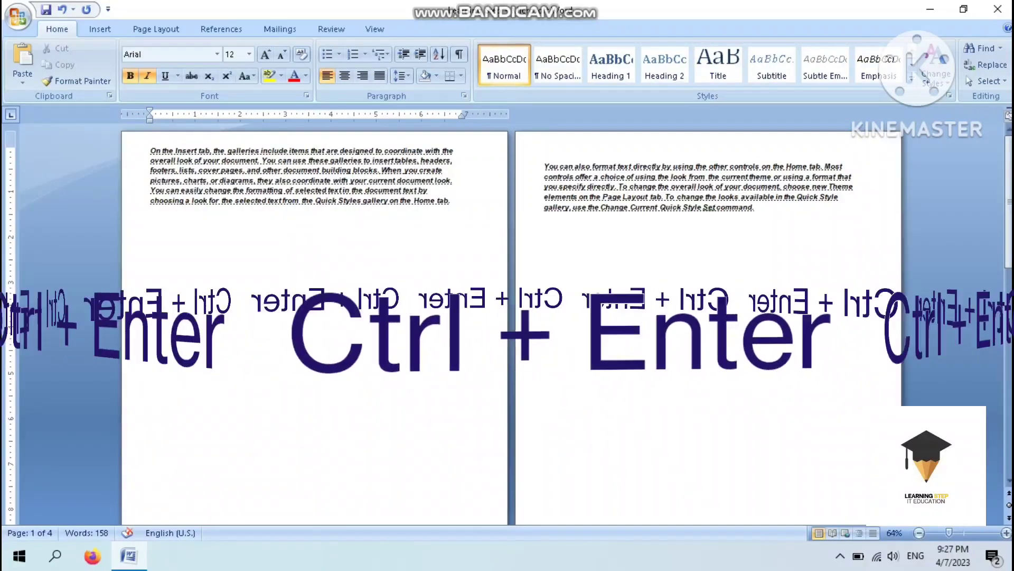
pyautogui.hotkey('ctrl', 'Return')
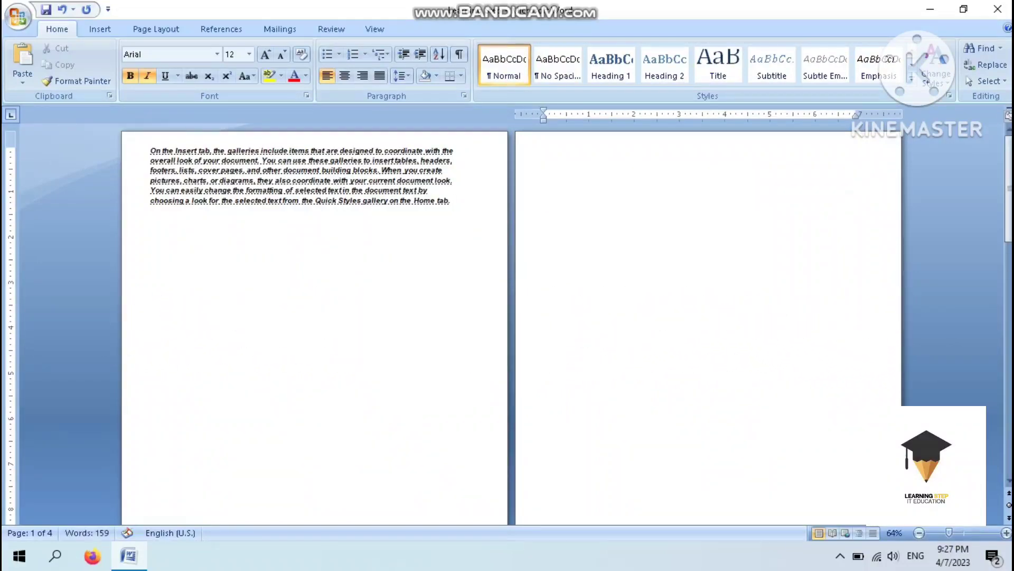
pyautogui.scroll(-4, 507, 317)
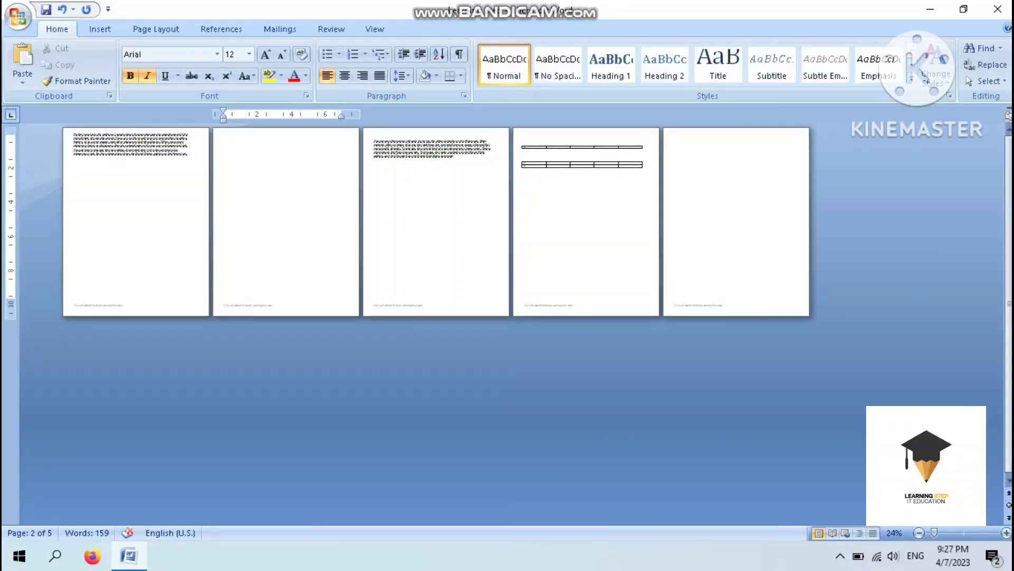
pyautogui.scroll(2, 507, 325)
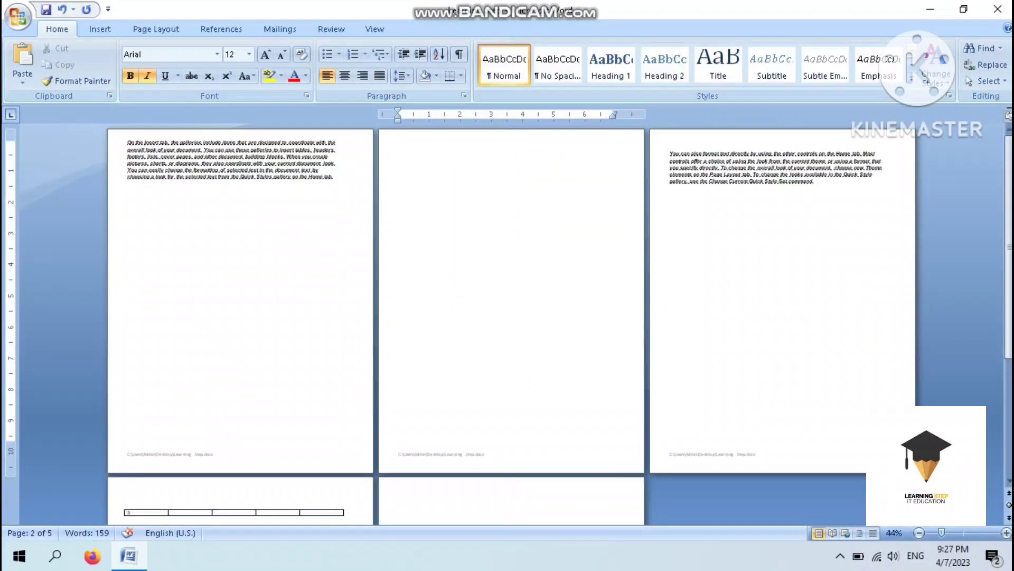
pyautogui.scroll(5, 507, 325)
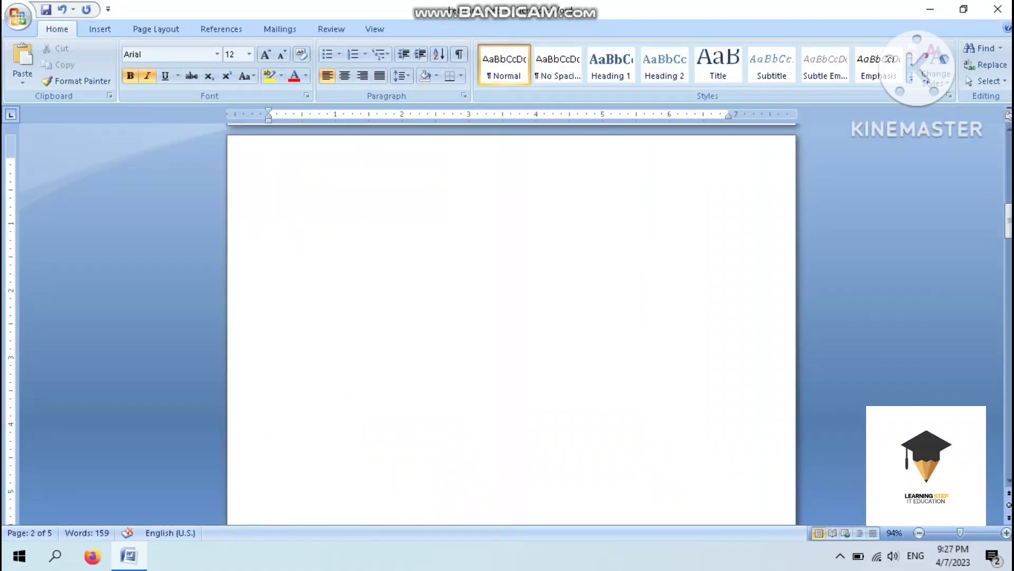
pyautogui.scroll(10, 511, 325)
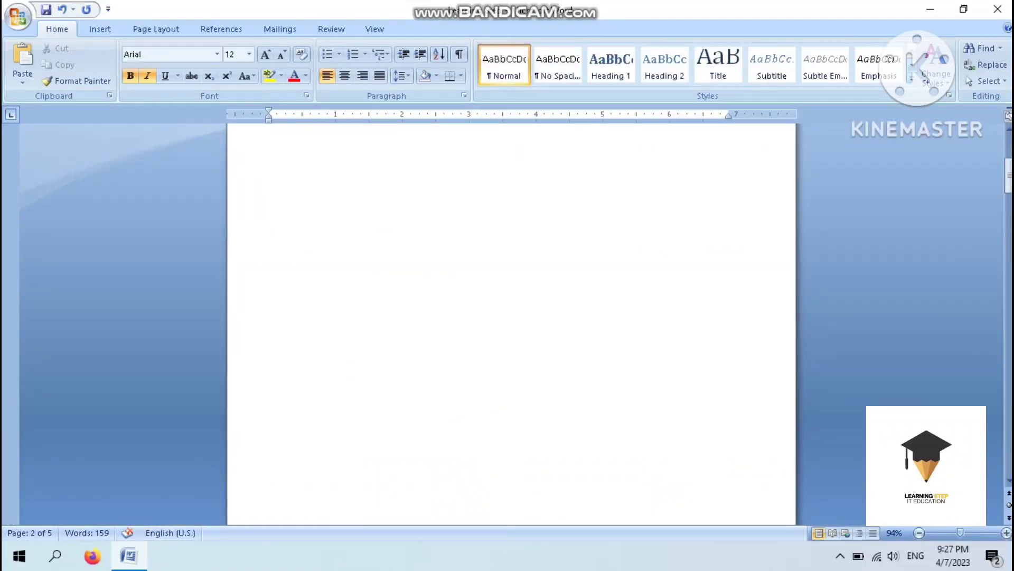
pyautogui.scroll(3, 512, 325)
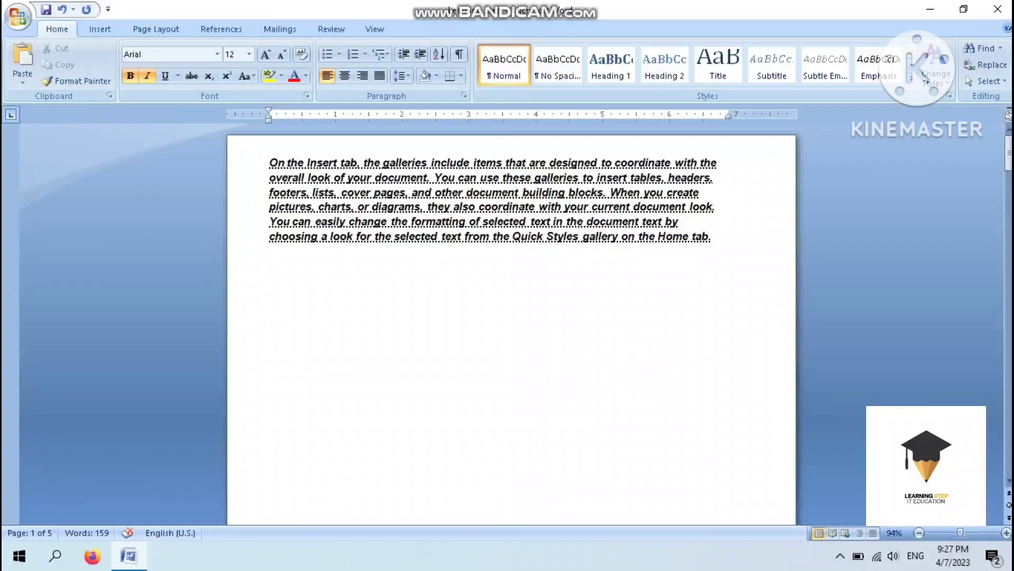
# - Undo both page breaks after the first paragraph
pyautogui.hotkey('ctrl', 'z')
pyautogui.hotkey('ctrl', 'z')
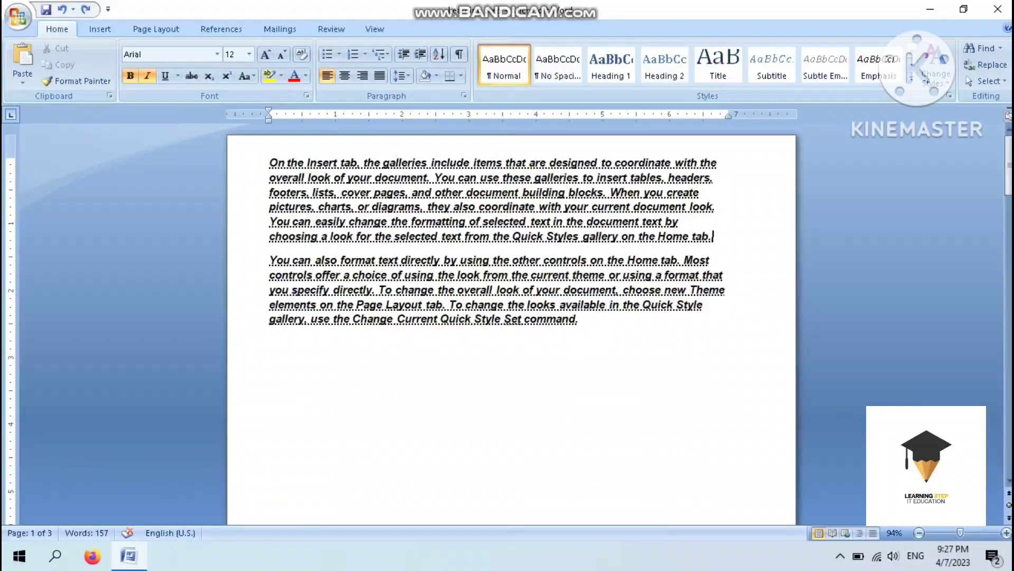
pyautogui.press('alt')
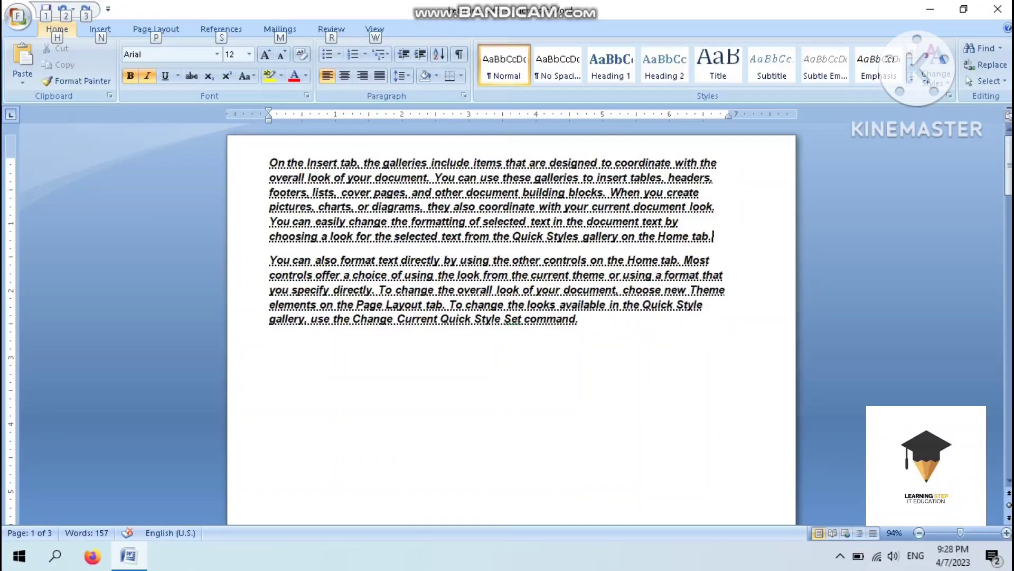
pyautogui.moveTo(270, 164); pyautogui.dragTo(356, 163)
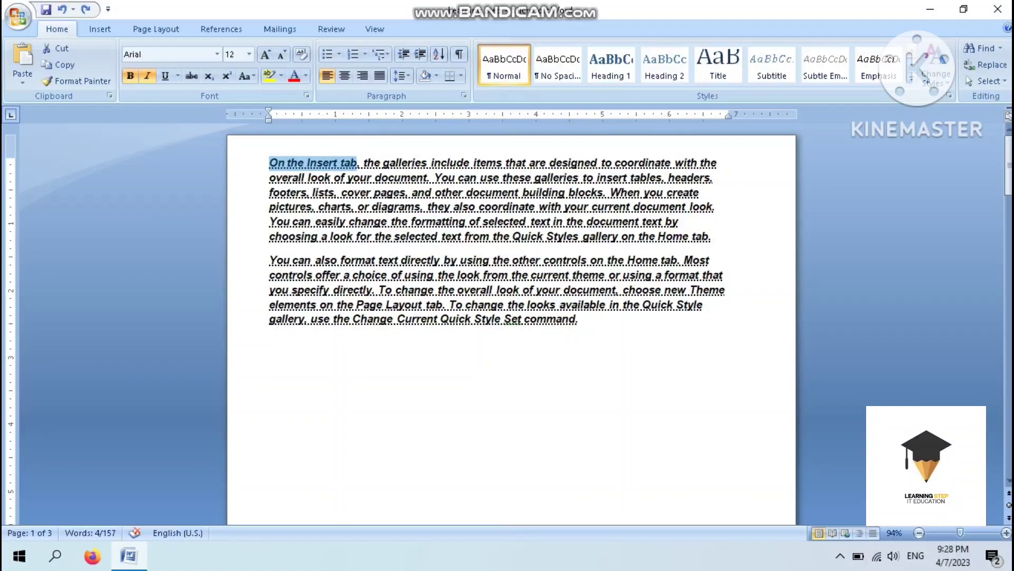
pyautogui.press('alt')
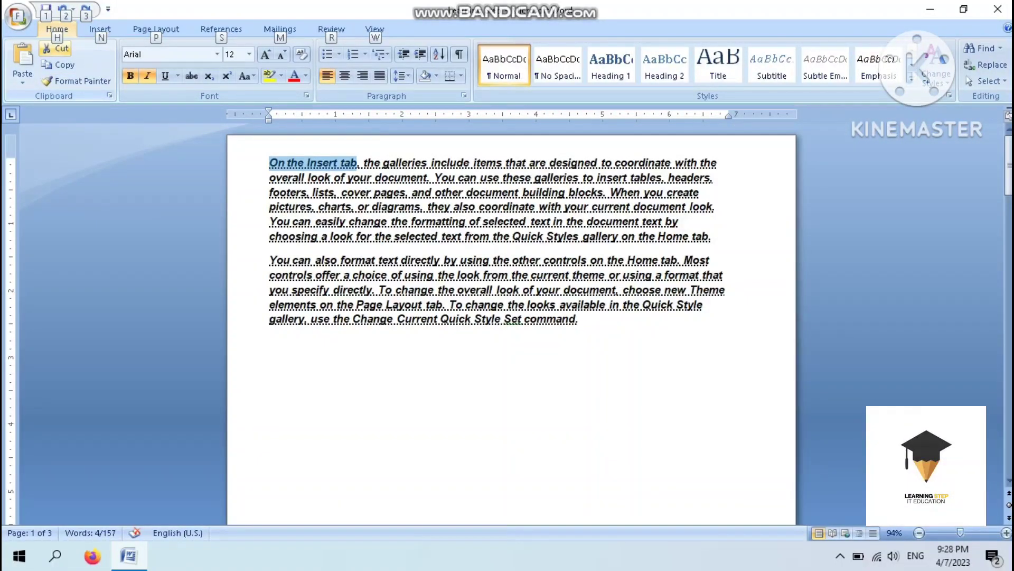
pyautogui.press('h')
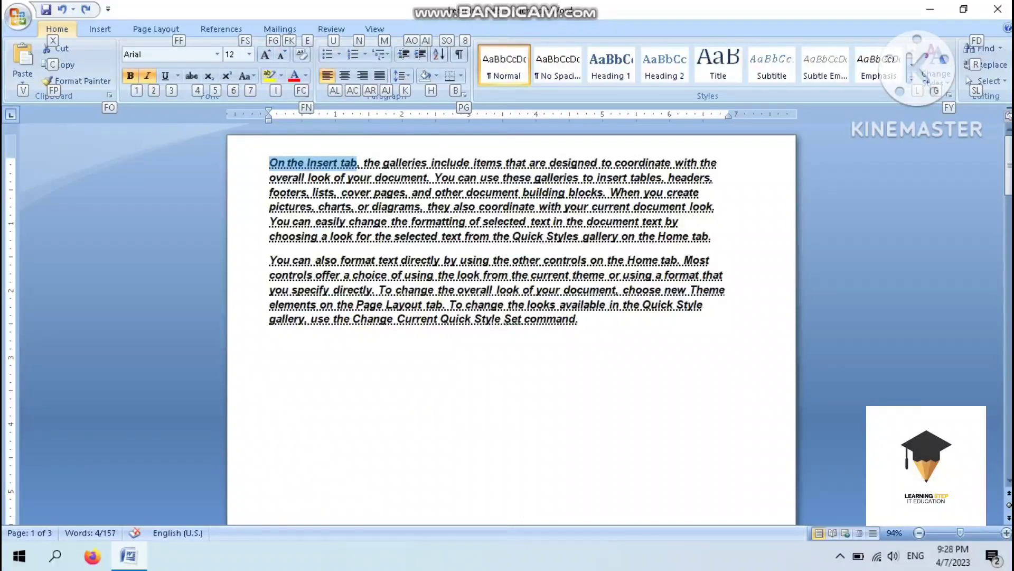
pyautogui.press('b')
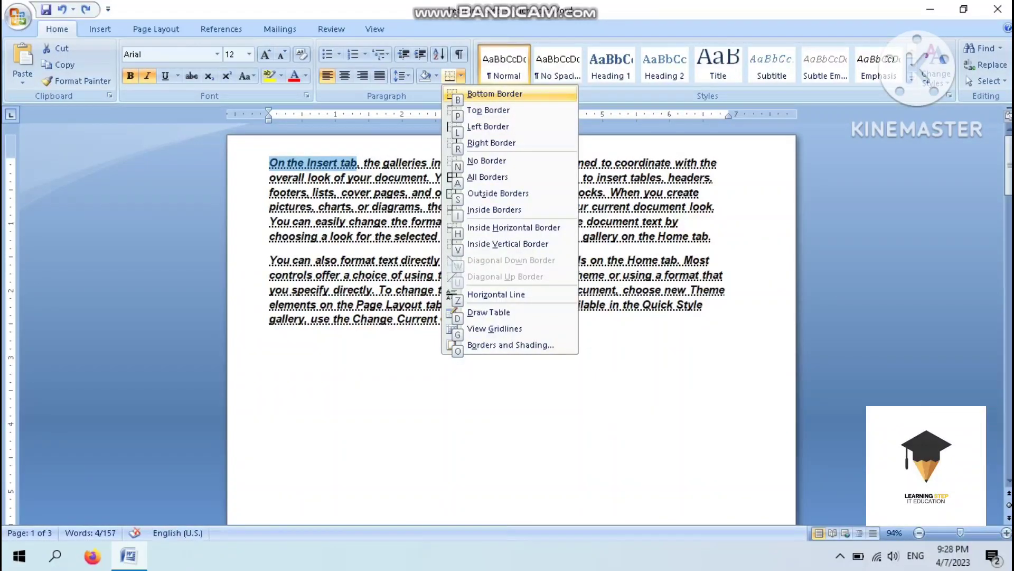
pyautogui.press('Escape')
pyautogui.write('h')
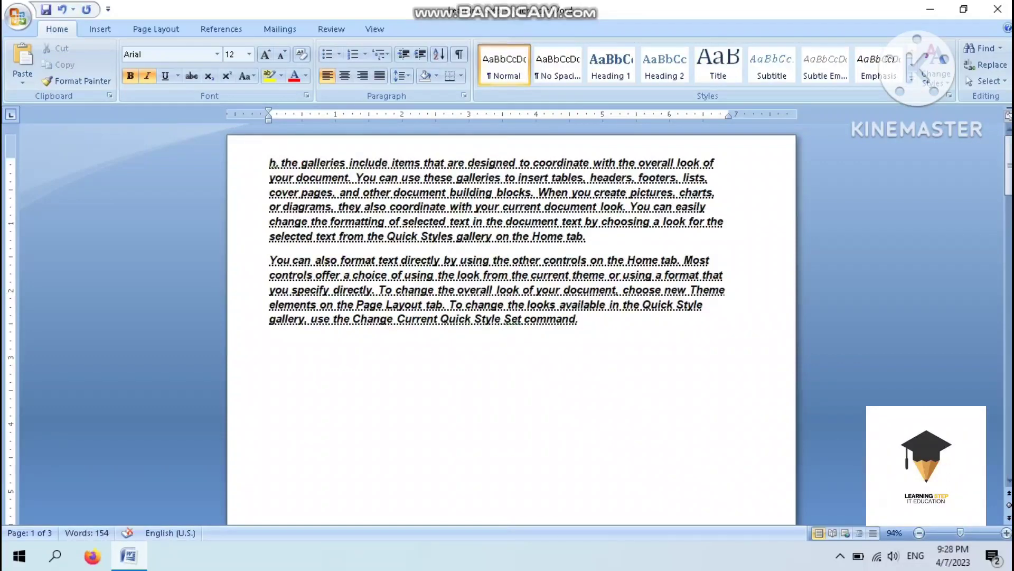
pyautogui.hotkey('ctrl', 'z')
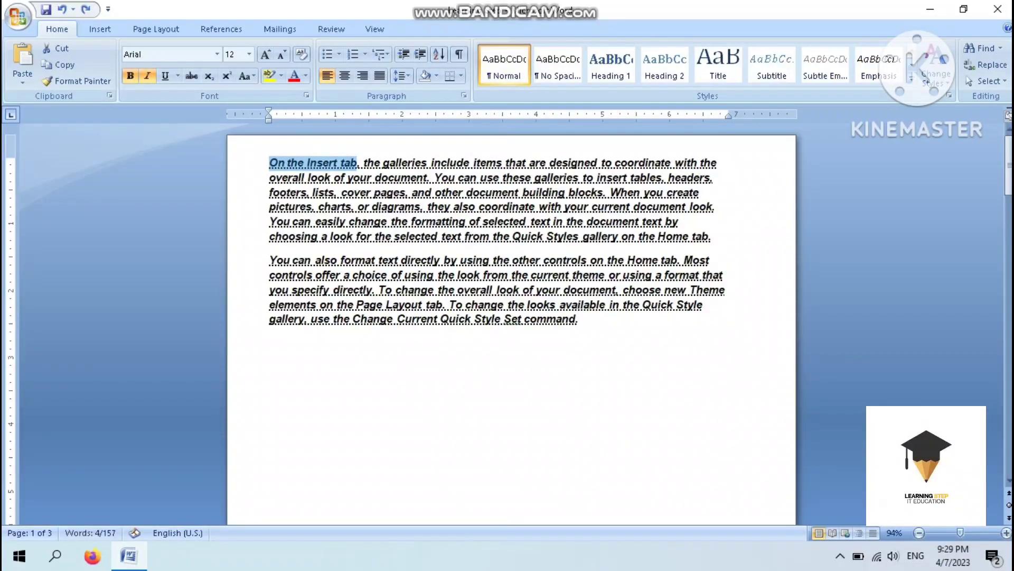
# - Remove bold from "On the Insert tab" at the start of the first paragraph and reapply it
pyautogui.press('alt')
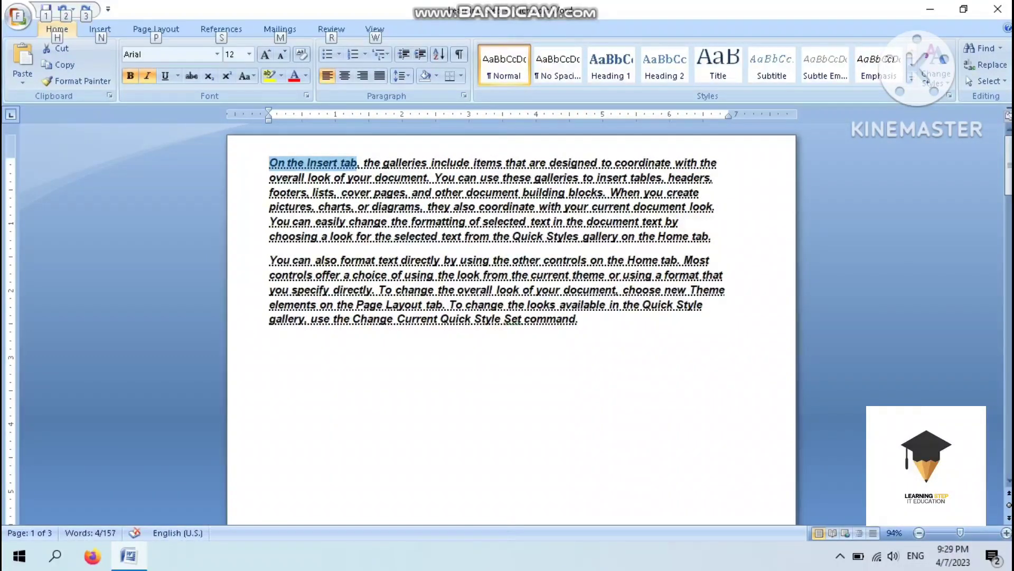
pyautogui.press('h')
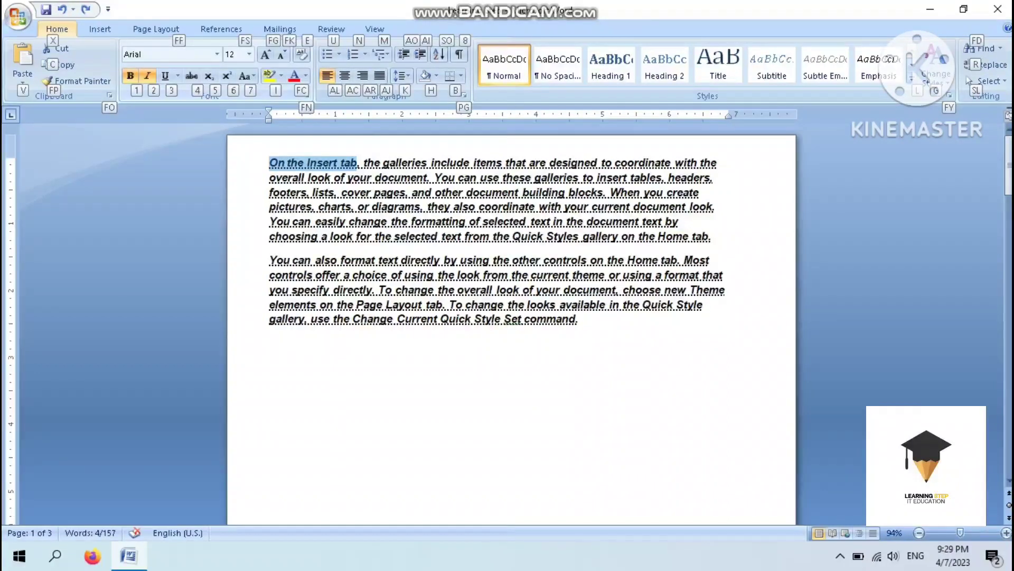
pyautogui.press('1')
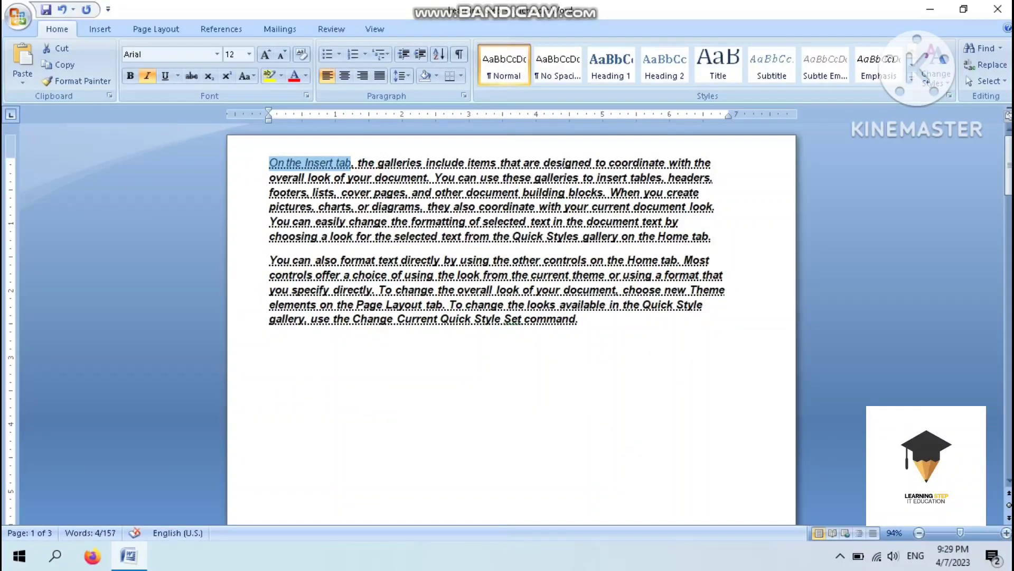
pyautogui.press('alt')
pyautogui.press('h')
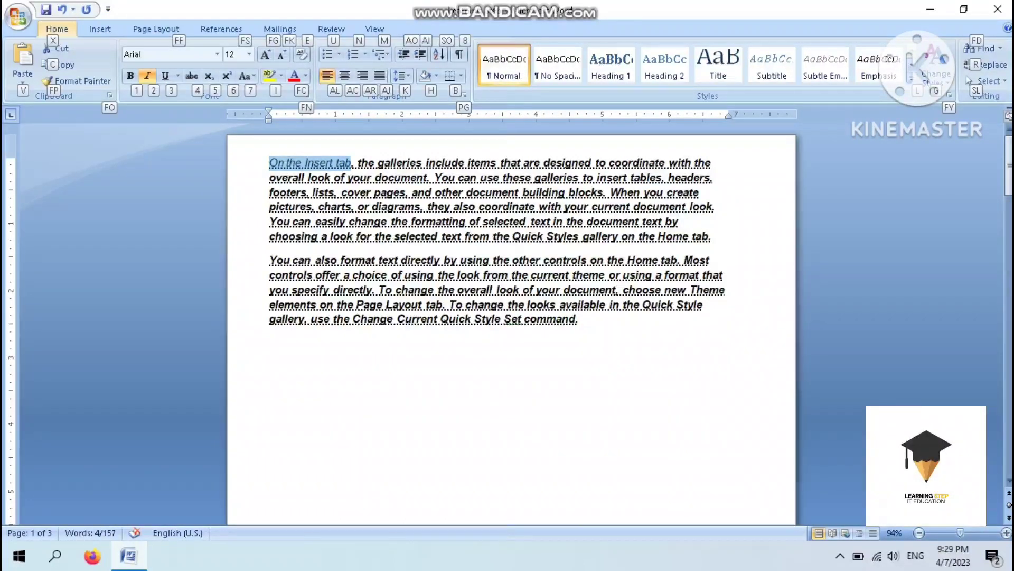
pyautogui.press('1')
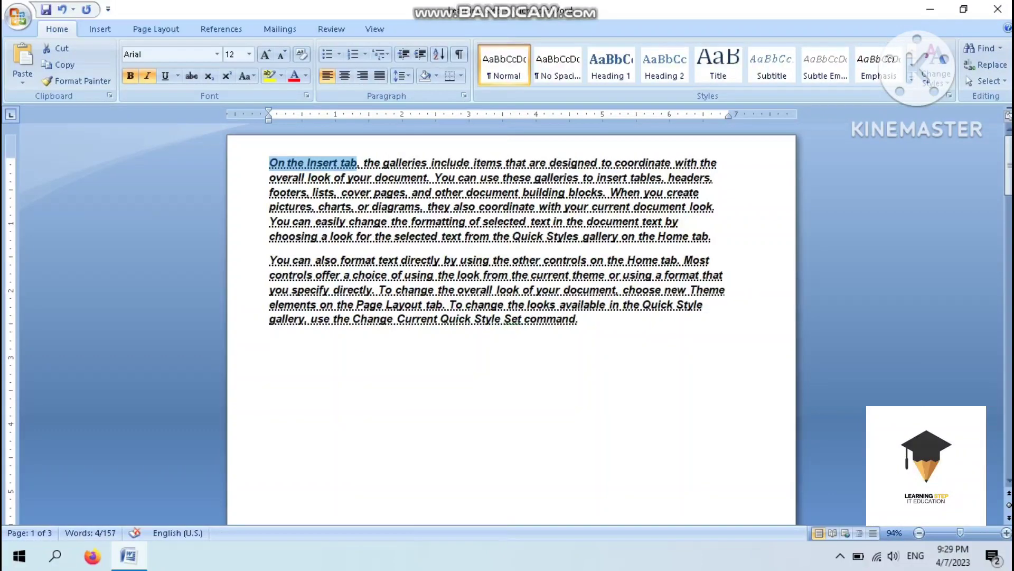
# - Remove bold from the text running from "the galleries include" through "To change the looks available in" in the second paragraph
pyautogui.moveTo(363, 162); pyautogui.dragTo(621, 238)
pyautogui.hotkey('shift', 'Down')
pyautogui.hotkey('shift', 'Down')
pyautogui.hotkey('shift', 'Down')
pyautogui.hotkey('shift', 'Down')
pyautogui.hotkey('shift', 'Down')
pyautogui.hotkey('shift', 'Up')
pyautogui.press('alt')
pyautogui.press('h')
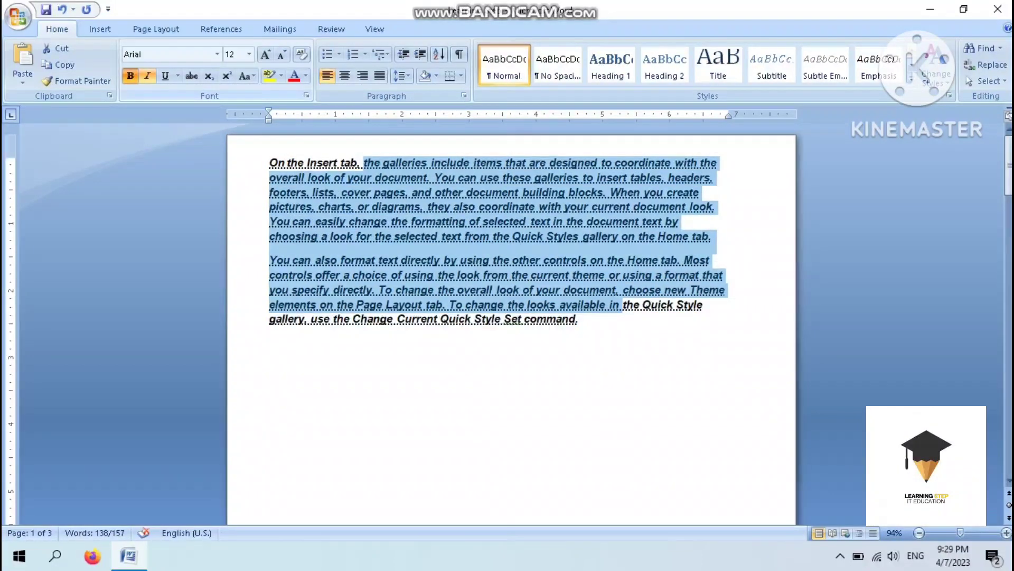
pyautogui.press('1')
pyautogui.click(269, 343)
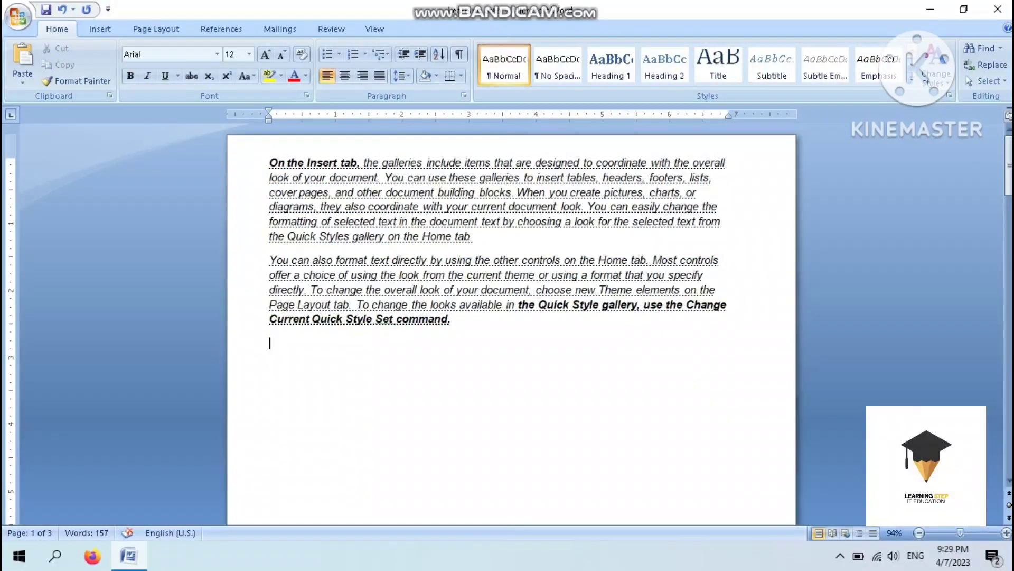
# - Remove bold and italic from "On the Insert tab" at the start of the first paragraph
pyautogui.moveTo(270, 163); pyautogui.dragTo(357, 164)
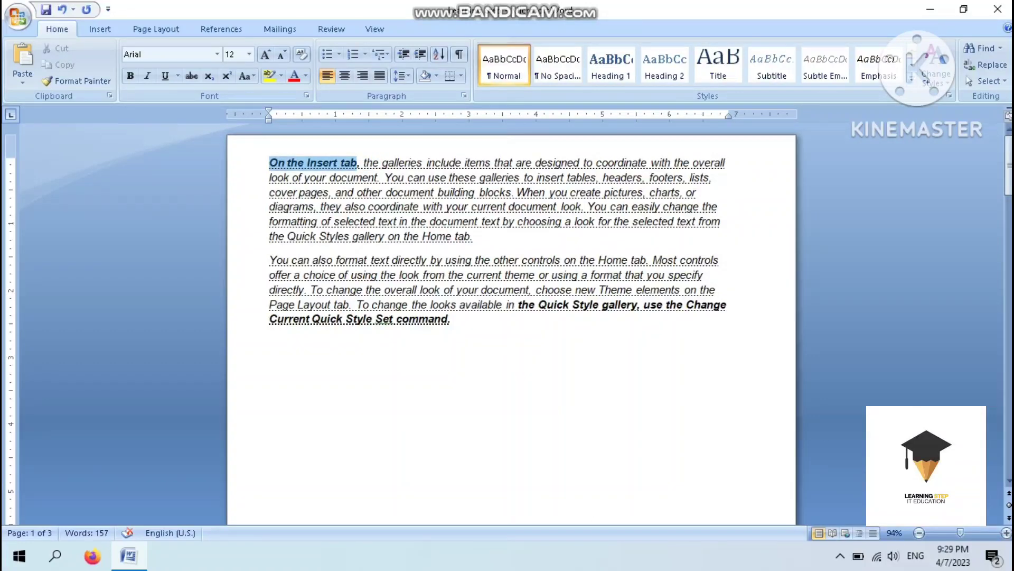
pyautogui.click(130, 76)
pyautogui.click(147, 76)
pyautogui.click(458, 319)
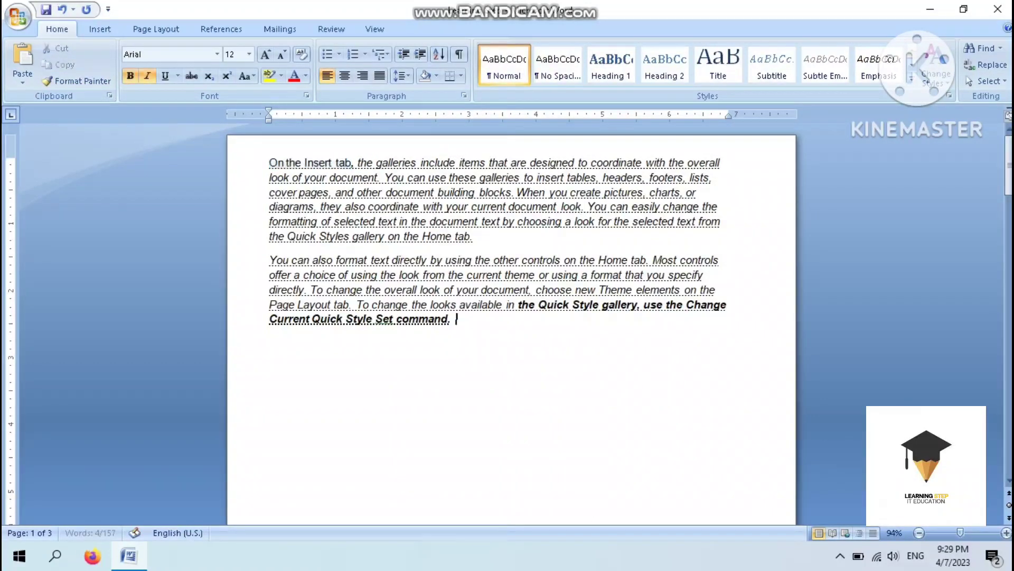
# - Make "On the Insert tab" bold and italic using the Home key tips
pyautogui.moveTo(270, 163); pyautogui.dragTo(351, 163)
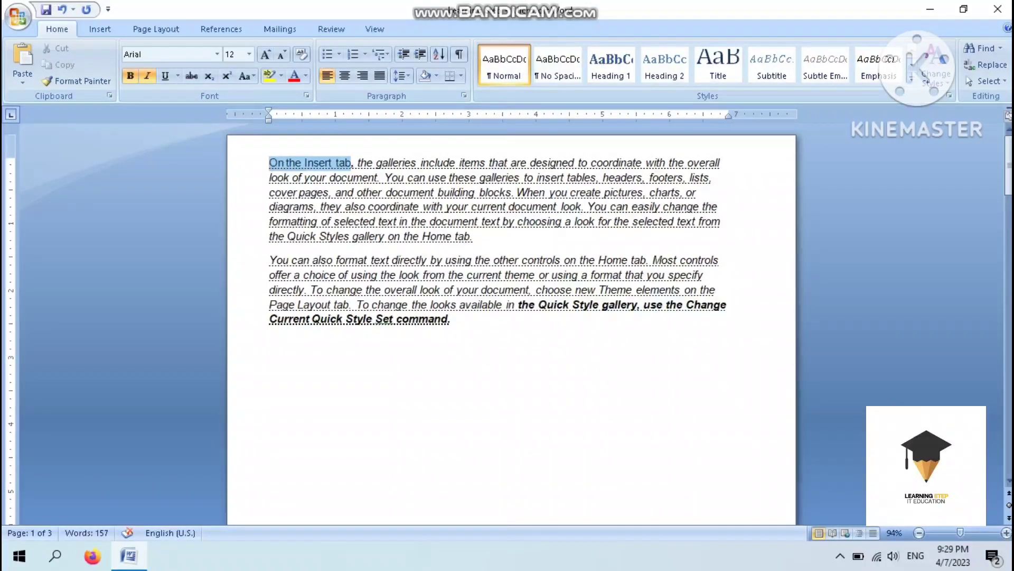
pyautogui.press('alt')
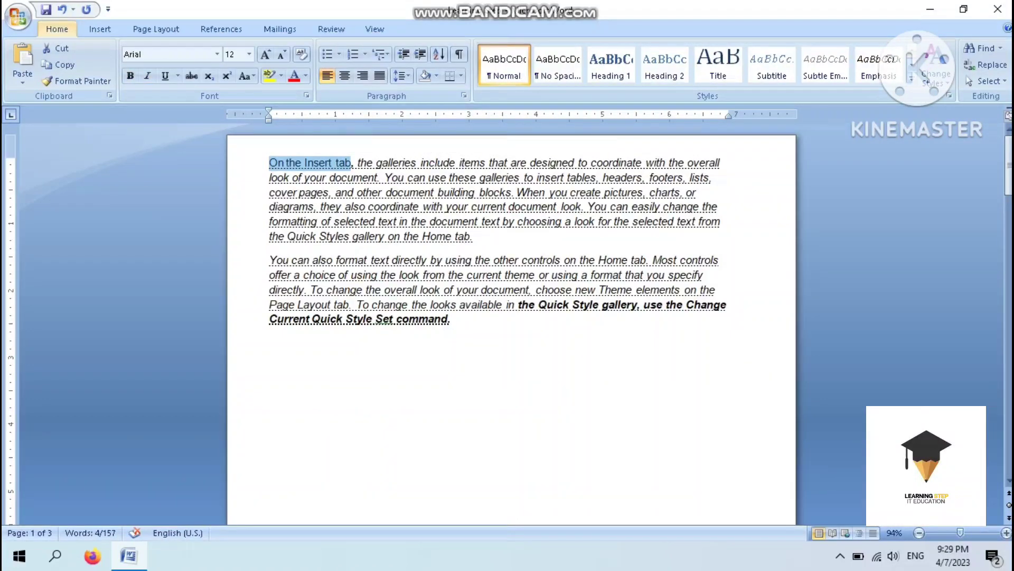
pyautogui.press('h')
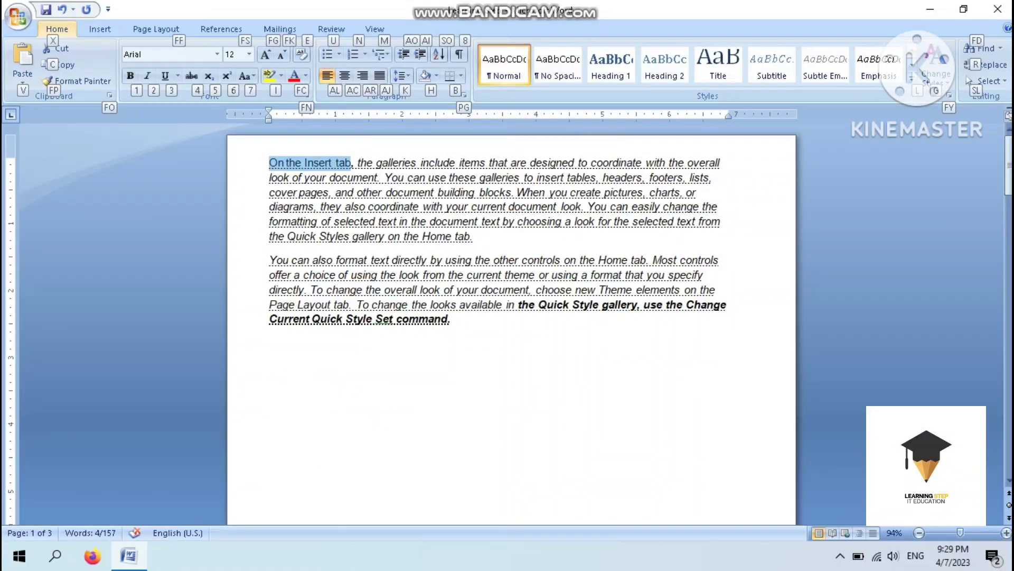
pyautogui.press('1')
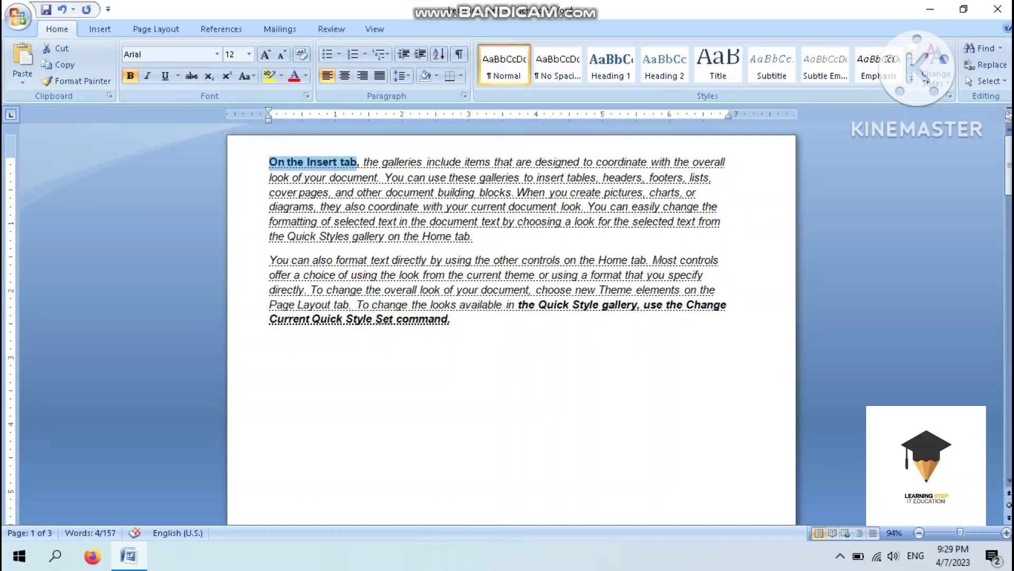
pyautogui.press('alt')
pyautogui.press('h')
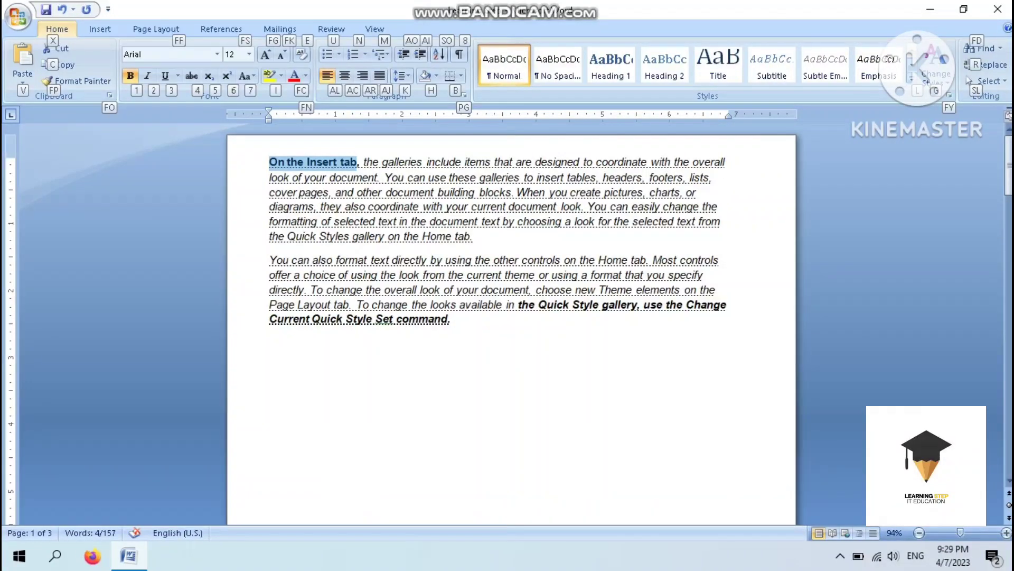
pyautogui.press('2')
# - Browse the underline styles through the key tips and underline "On the Insert tab"
pyautogui.press('alt')
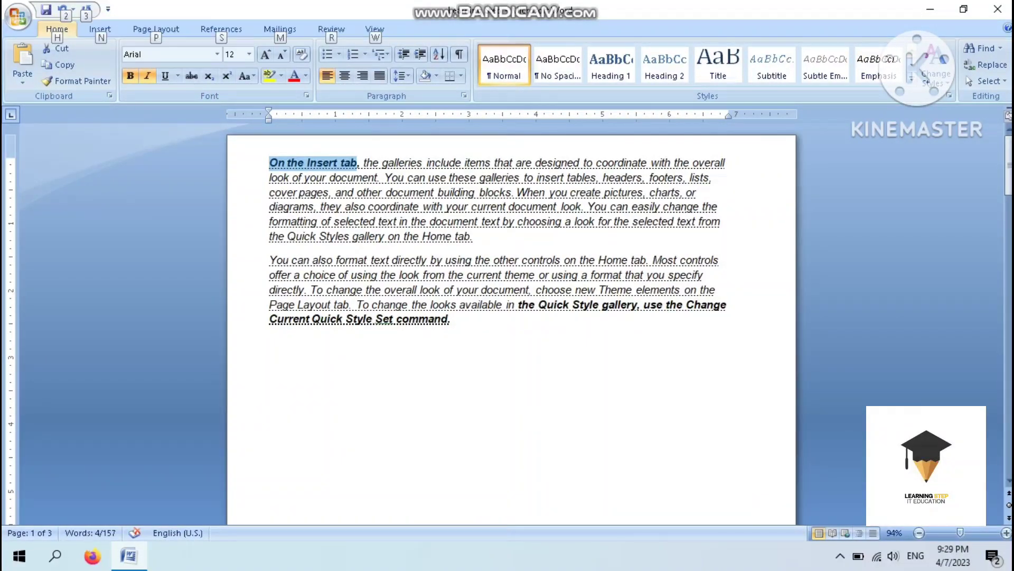
pyautogui.press('h')
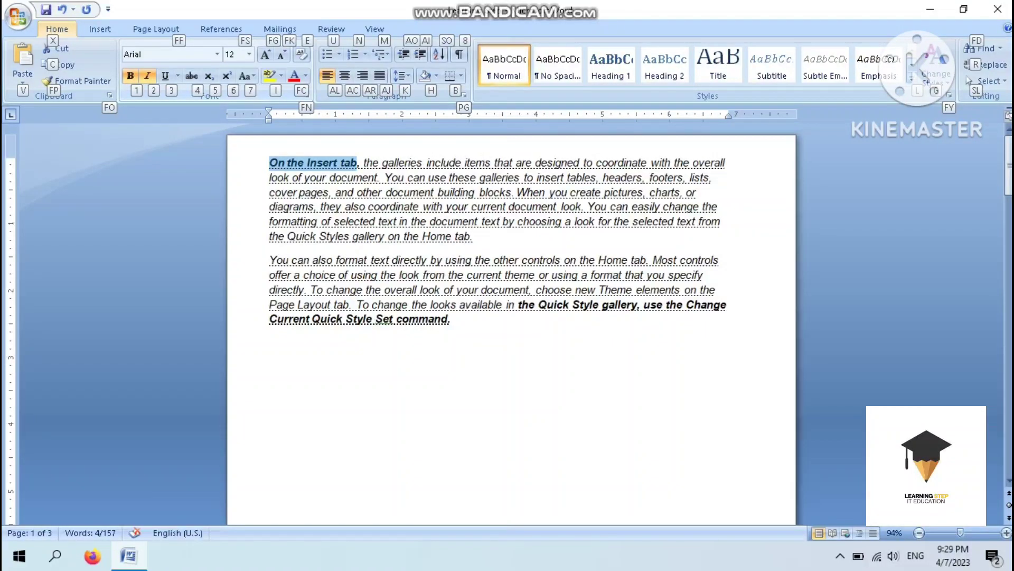
pyautogui.press('3')
pyautogui.press('Down')
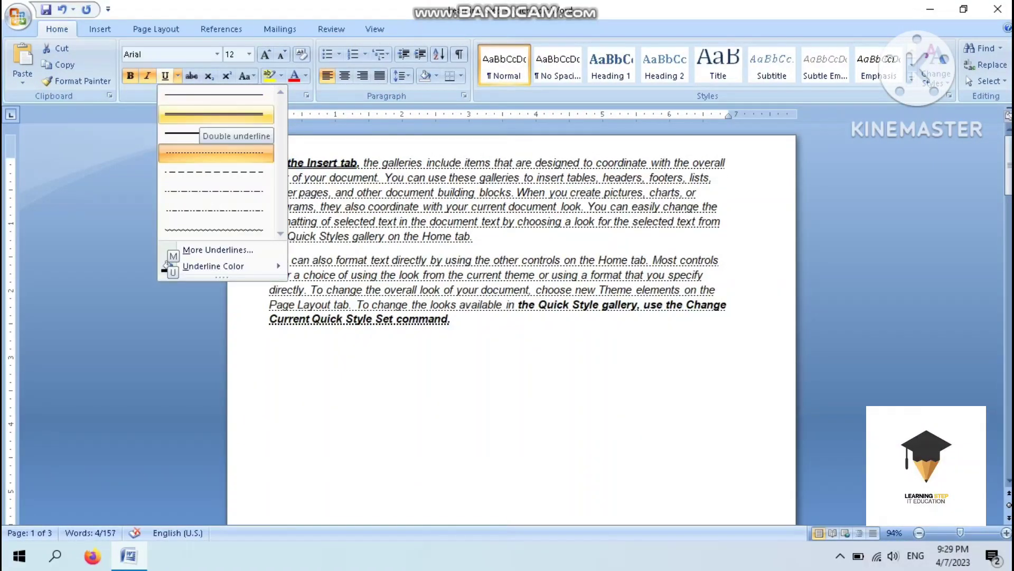
pyautogui.press('Down')
pyautogui.press('Down')
pyautogui.press('Down')
pyautogui.press('Down')
pyautogui.press('Down')
pyautogui.press('Up')
pyautogui.press('Up')
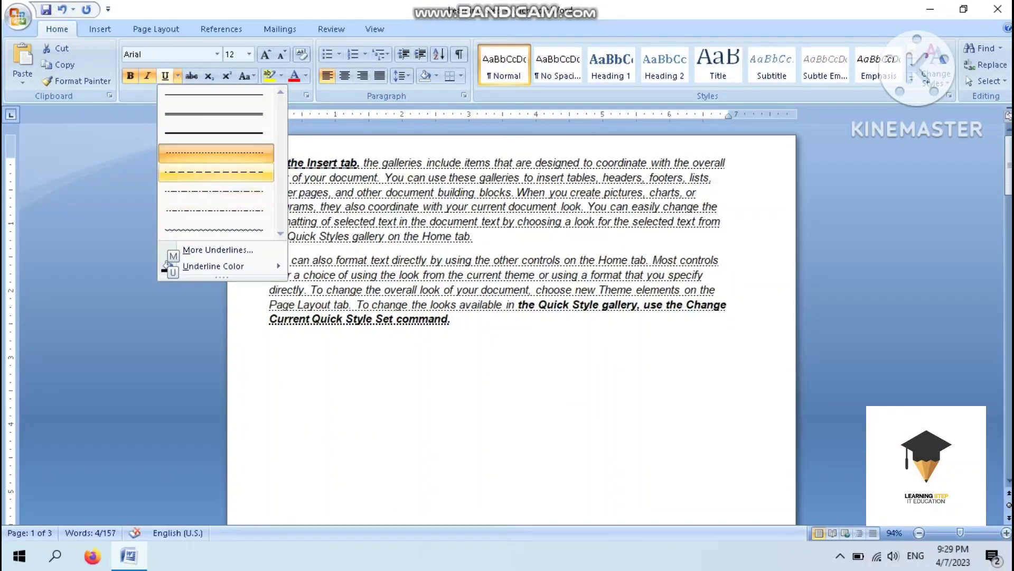
pyautogui.press('Up')
pyautogui.press('Up')
pyautogui.press('Up')
pyautogui.press('Escape')
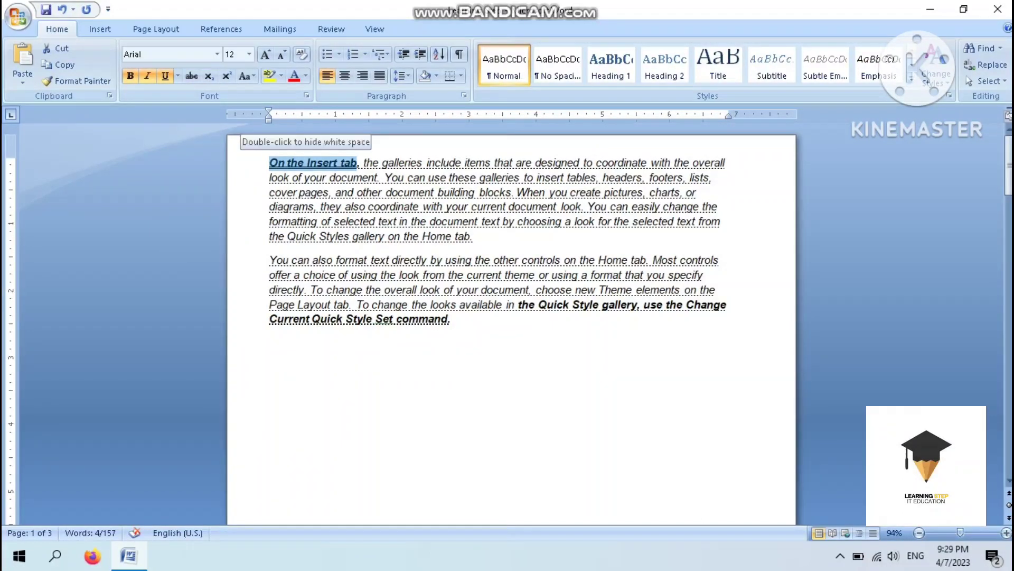
# - Highlight "On the Insert tab" in blue using the Home key tips
pyautogui.press('alt')
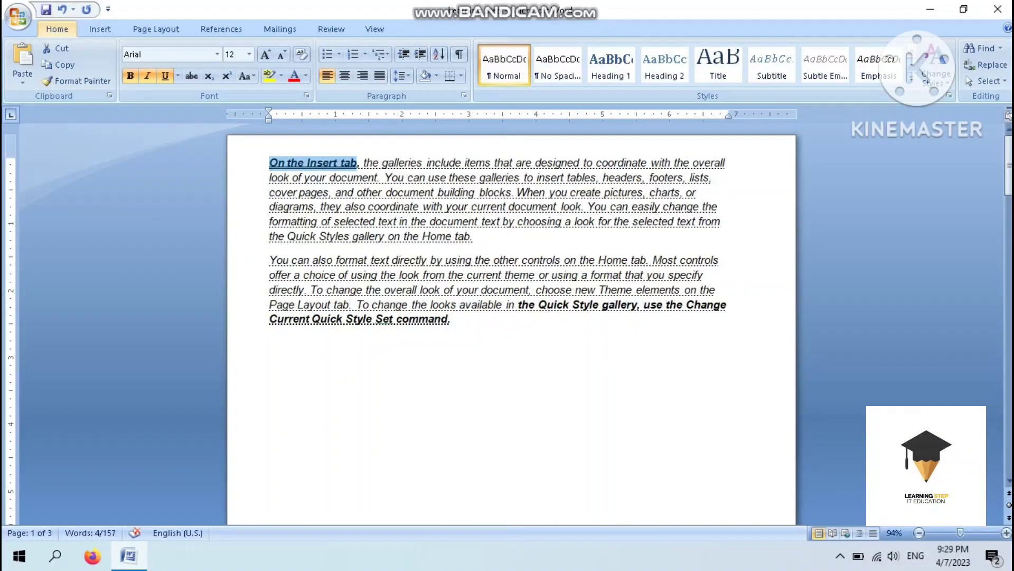
pyautogui.press('h')
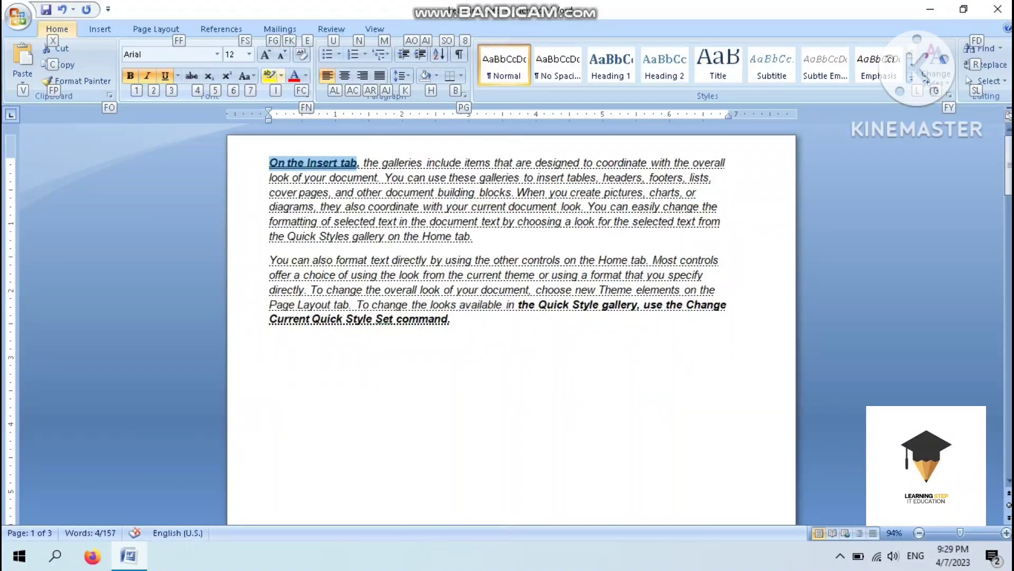
pyautogui.press('i')
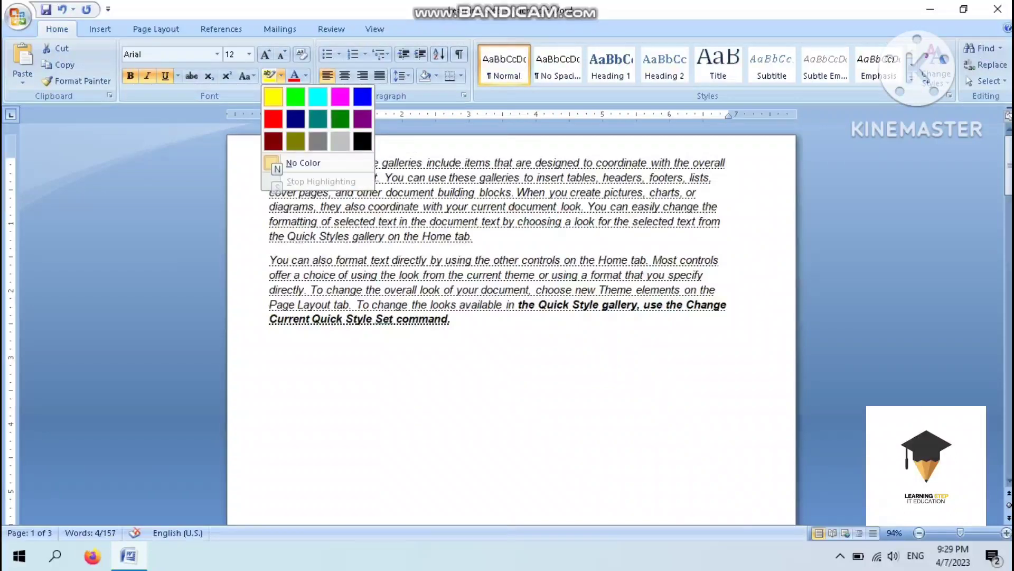
pyautogui.press('Down')
pyautogui.press('Right')
pyautogui.press('Right')
pyautogui.press('Right')
pyautogui.press('Up')
pyautogui.press('Right')
pyautogui.press('Return')
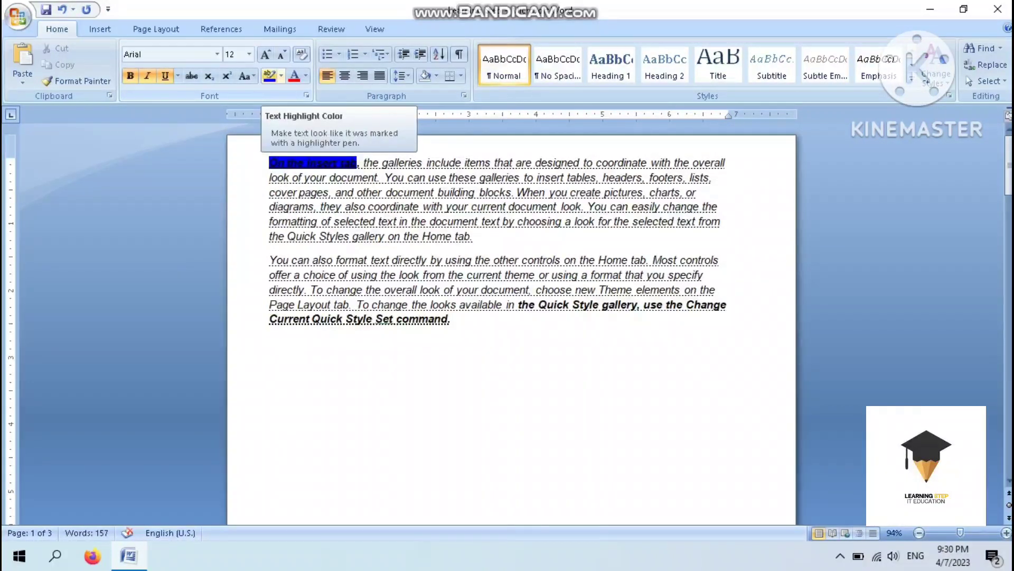
pyautogui.scroll(-4, 332, 29)
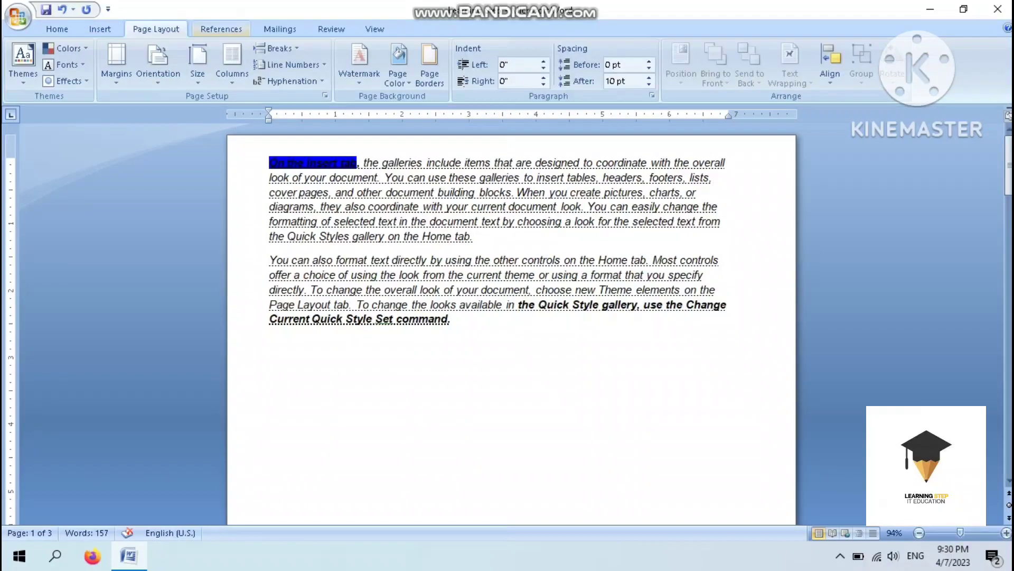
pyautogui.scroll(-2, 332, 29)
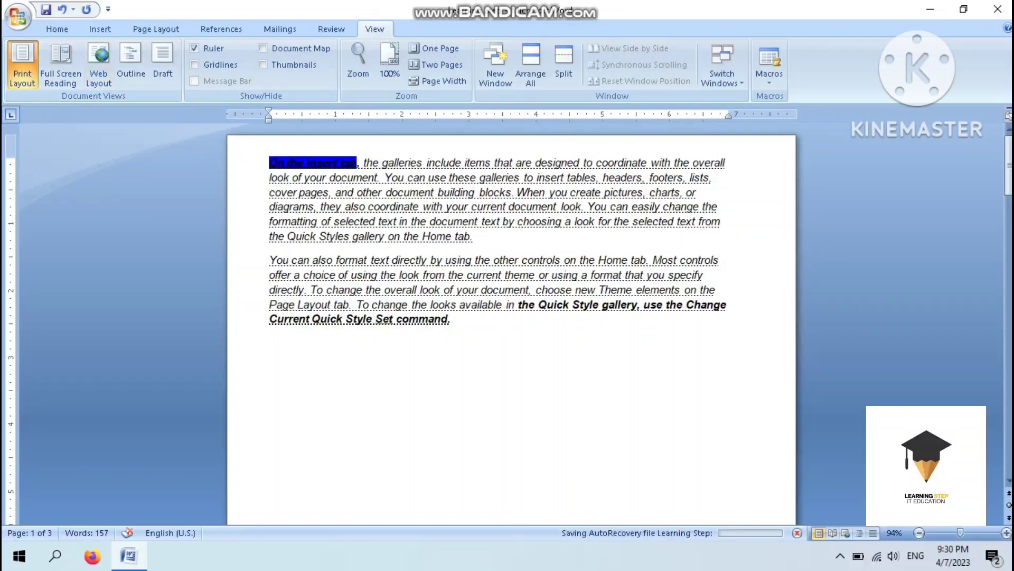
pyautogui.scroll(6, 331, 29)
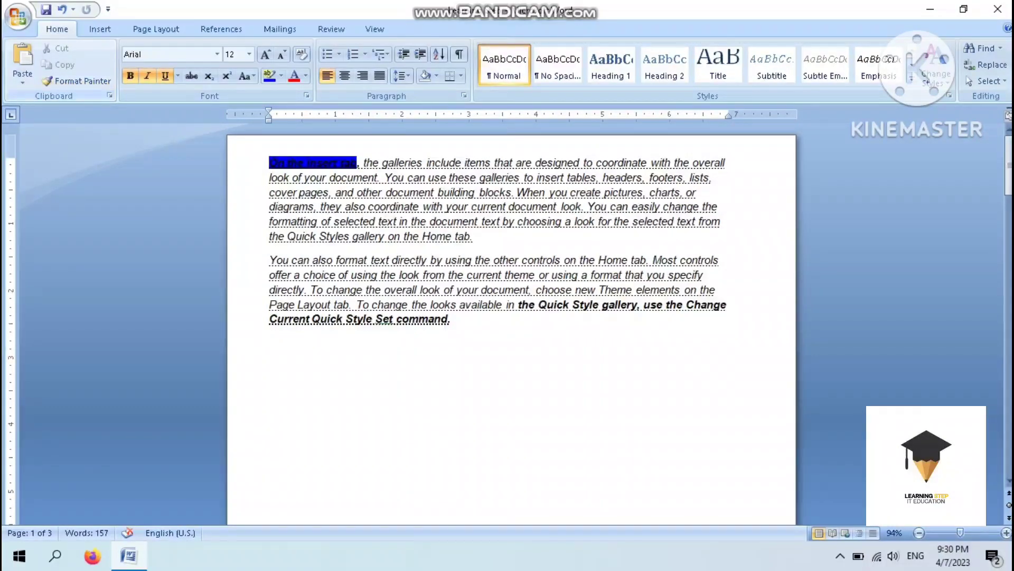
# - Insert a table with five columns and three rows directly after "On the Insert tab"
pyautogui.click(100, 29)
pyautogui.click(124, 63)
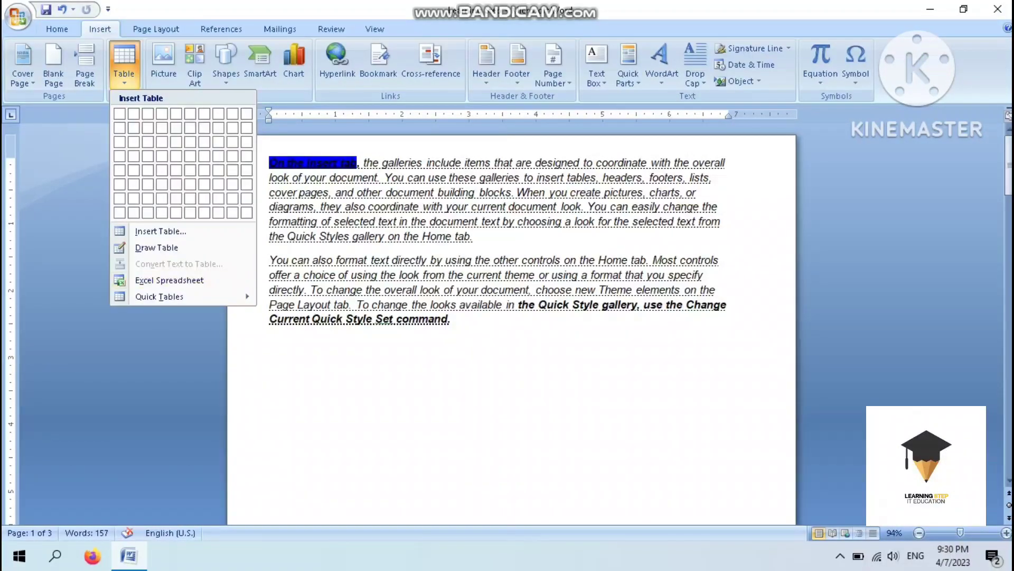
pyautogui.click(176, 141)
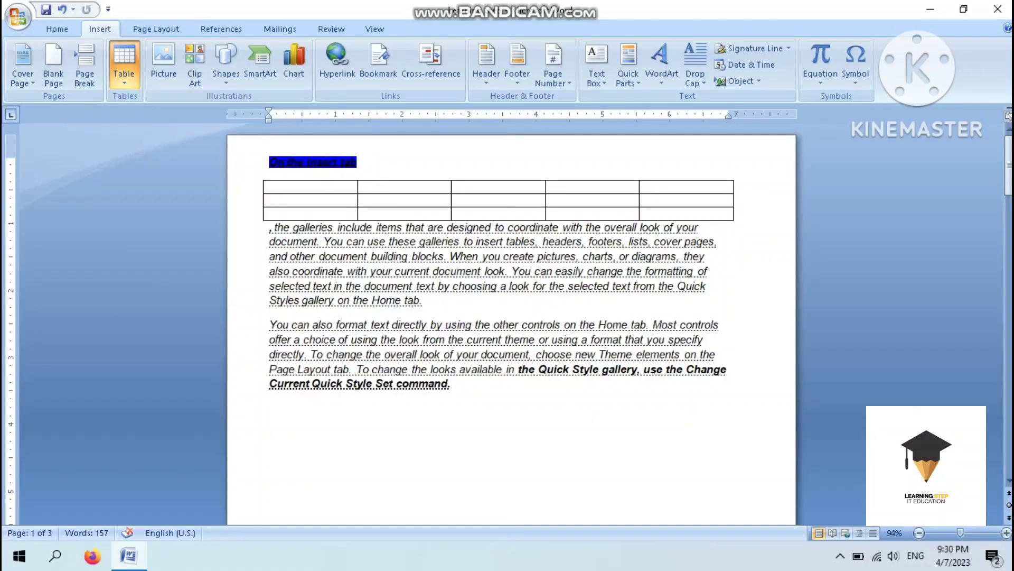
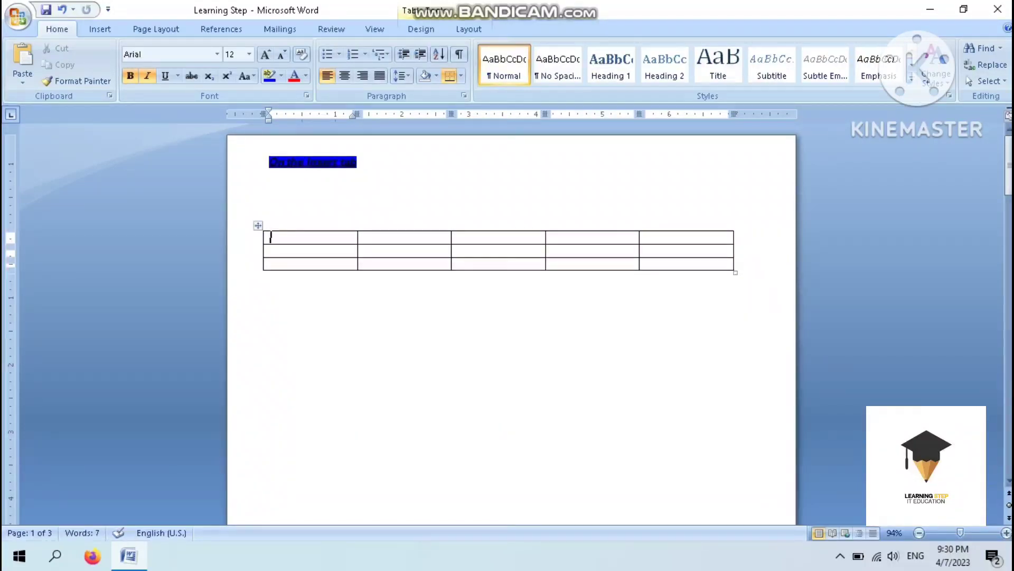
# - Number the three rows of the table 1, 2 and 3 in the first column
pyautogui.write('1')
pyautogui.press('Down')
pyautogui.write('2')
pyautogui.press('Down')
pyautogui.write('3')
pyautogui.click(270, 210)
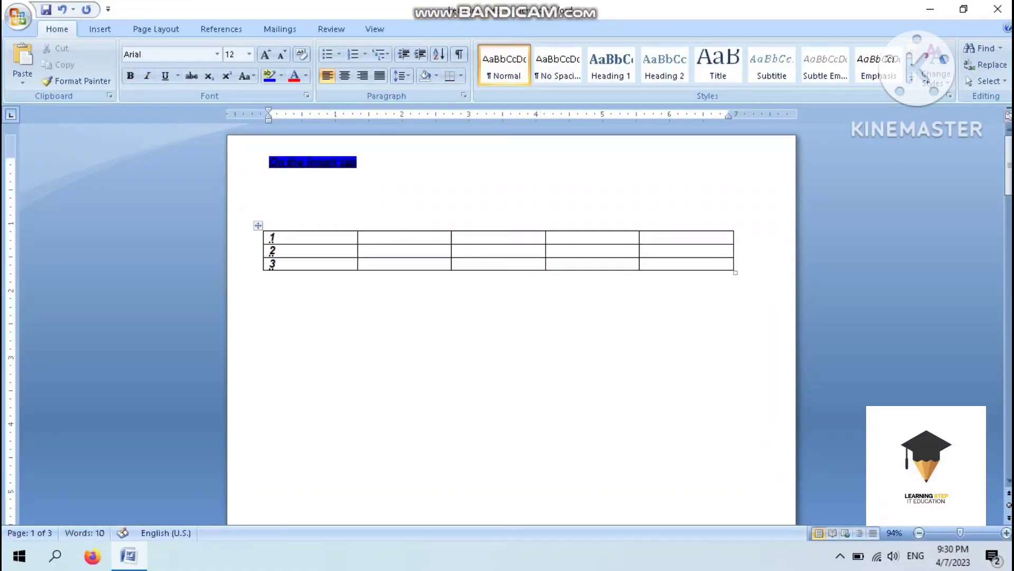
# - Move rows 2 and 3 further down the table, leaving two empty rows beneath row 1
pyautogui.moveTo(273, 251); pyautogui.dragTo(719, 251)
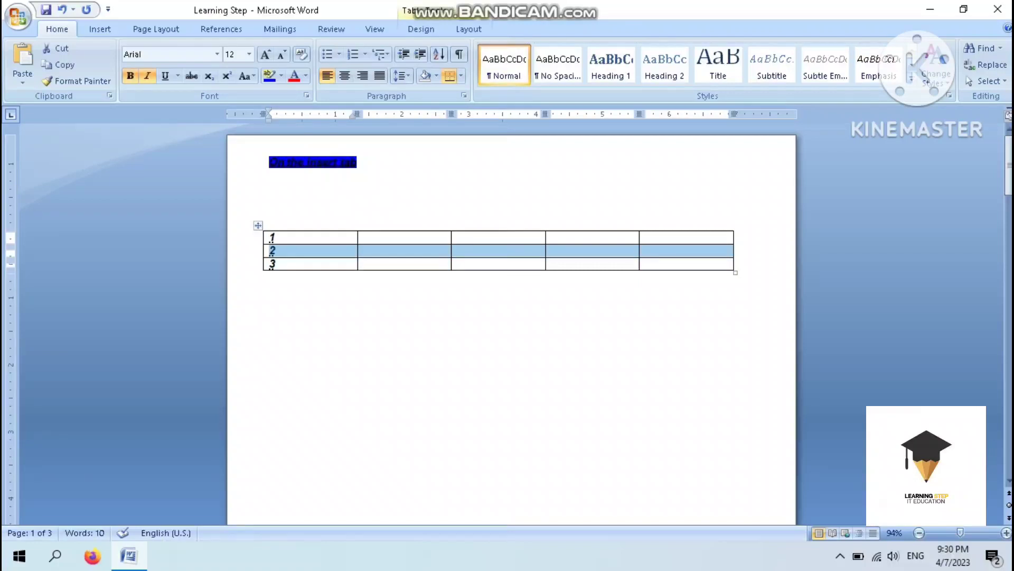
pyautogui.click(275, 250)
pyautogui.moveTo(275, 251); pyautogui.dragTo(702, 264)
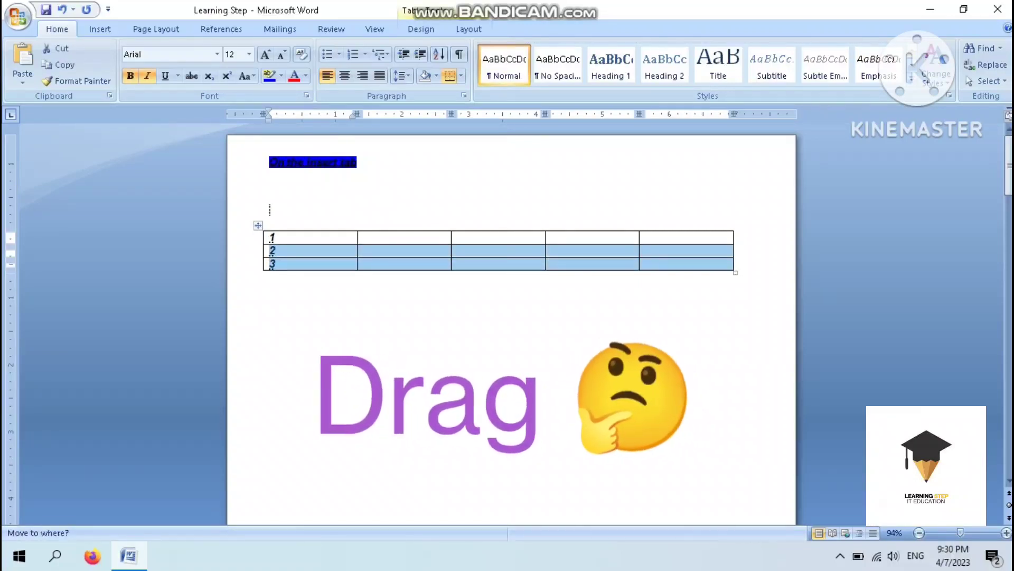
pyautogui.moveTo(277, 252); pyautogui.dragTo(277, 276)
pyautogui.click(270, 210)
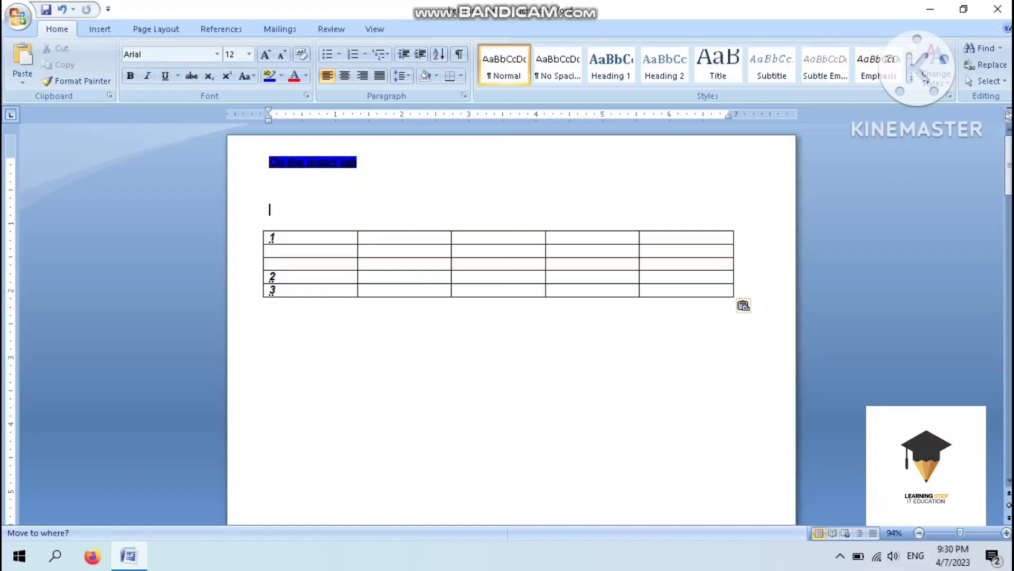
# - Try to move the four cells below the top cell of the fifth column to beneath the table, and undo it
pyautogui.moveTo(681, 250); pyautogui.dragTo(686, 290)
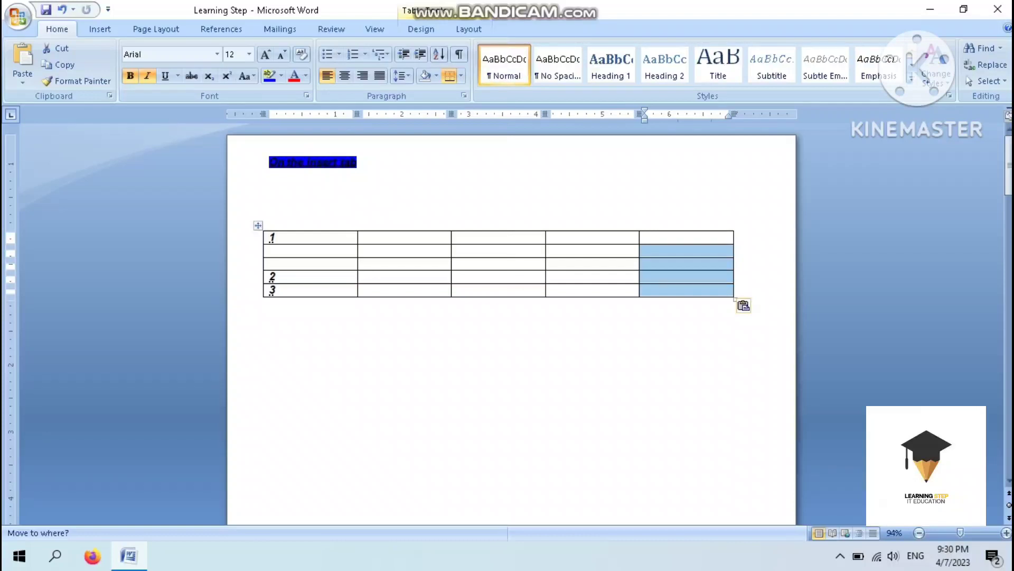
pyautogui.click(270, 210)
pyautogui.press('Return')
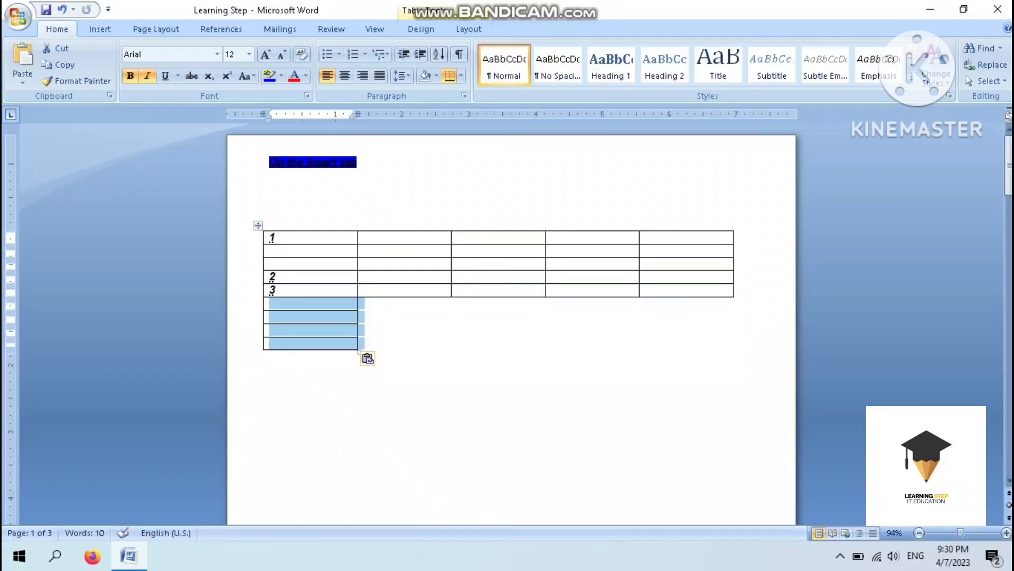
pyautogui.hotkey('ctrl', 'z')
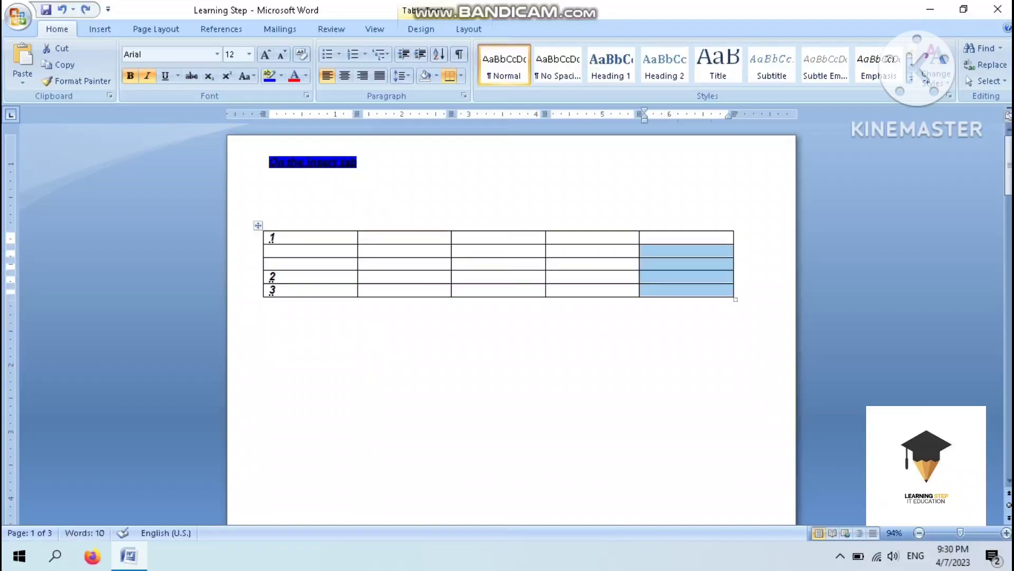
# - Delete the fifth column of the table
pyautogui.rightClick(668, 287)
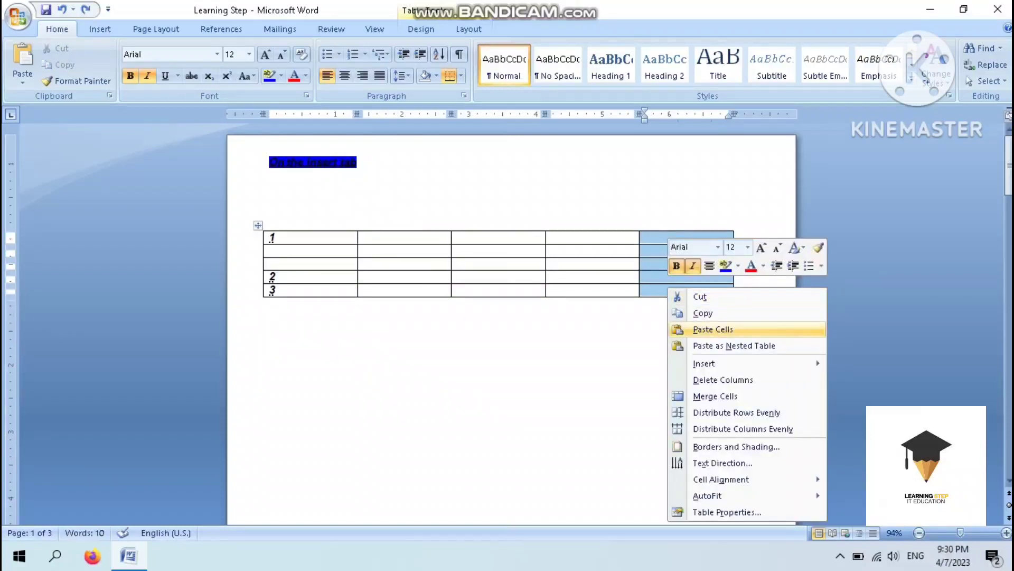
pyautogui.click(719, 429)
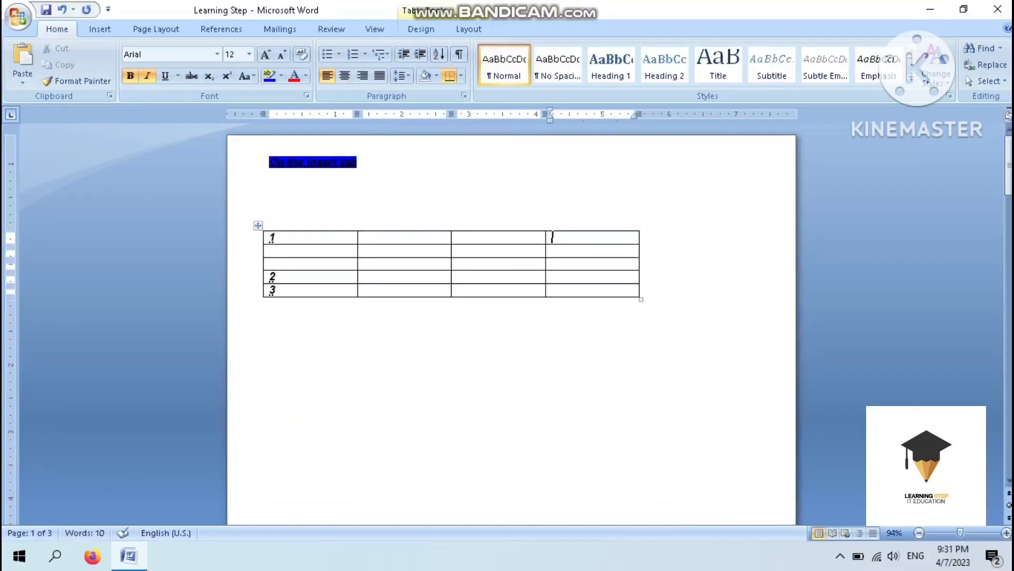
# - Try moving the lower four cells of the fourth column beneath the table twice, undoing the move each time
pyautogui.moveTo(608, 251); pyautogui.dragTo(617, 288)
pyautogui.press('F2')
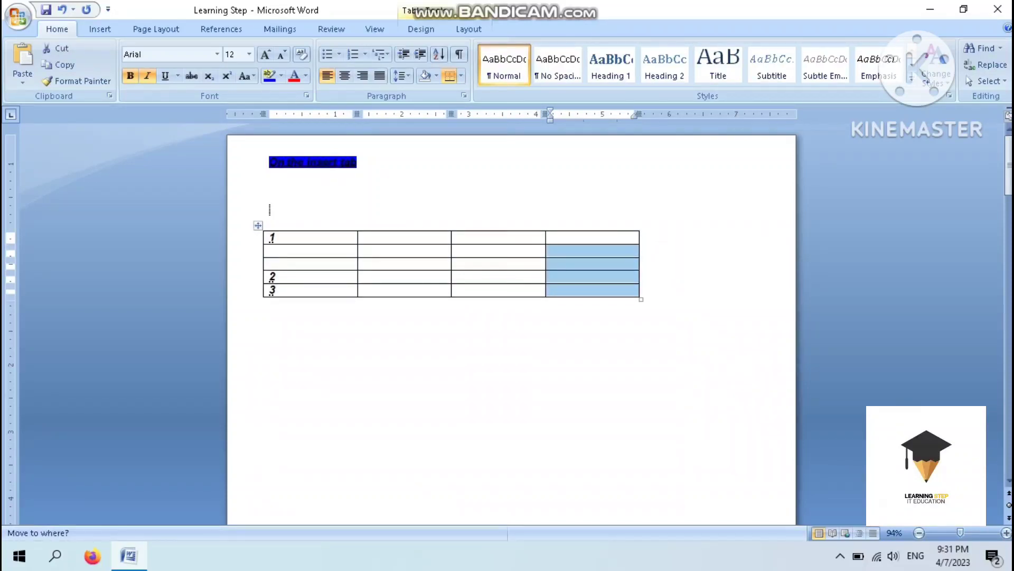
pyautogui.press('Return')
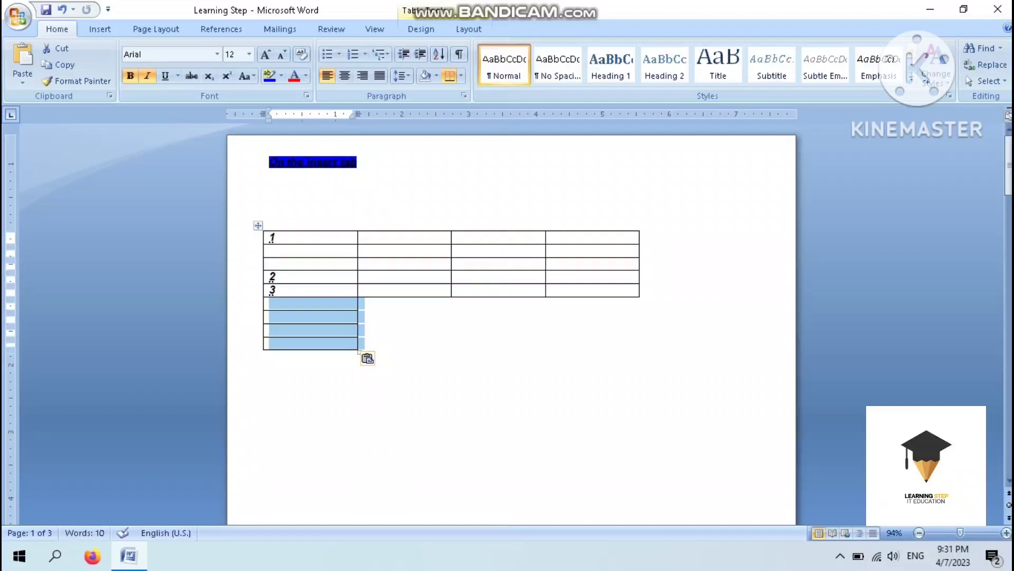
pyautogui.hotkey('ctrl', 'z')
pyautogui.click(269, 208)
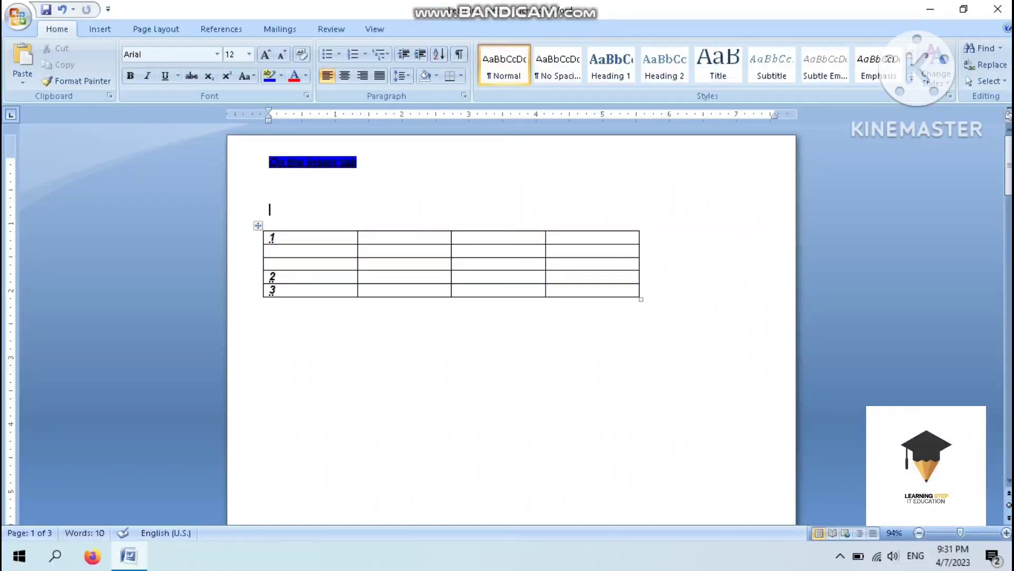
pyautogui.moveTo(592, 251); pyautogui.dragTo(370, 316)
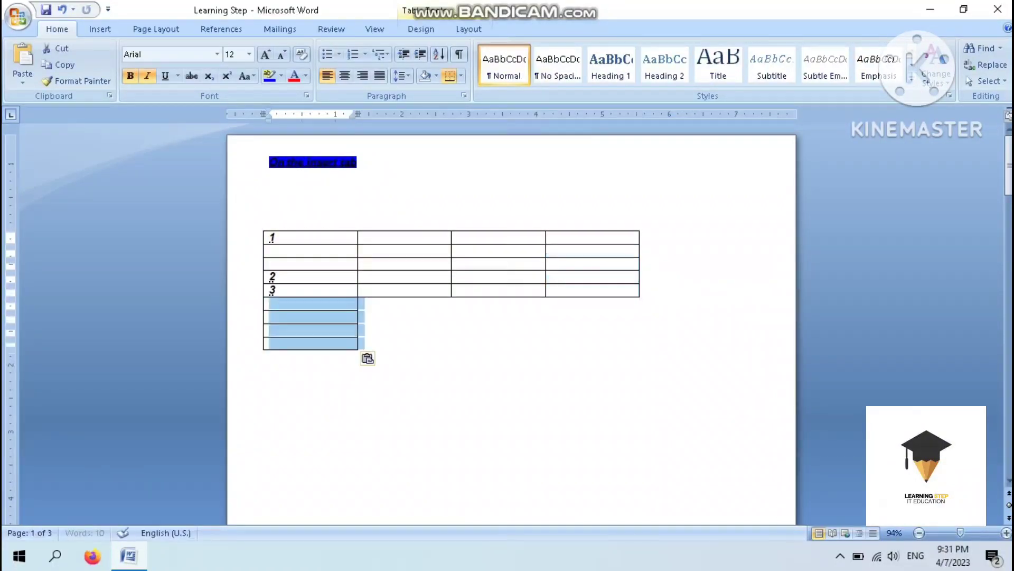
pyautogui.click(370, 316)
pyautogui.hotkey('ctrl', 'z')
pyautogui.hotkey('ctrl', 'z')
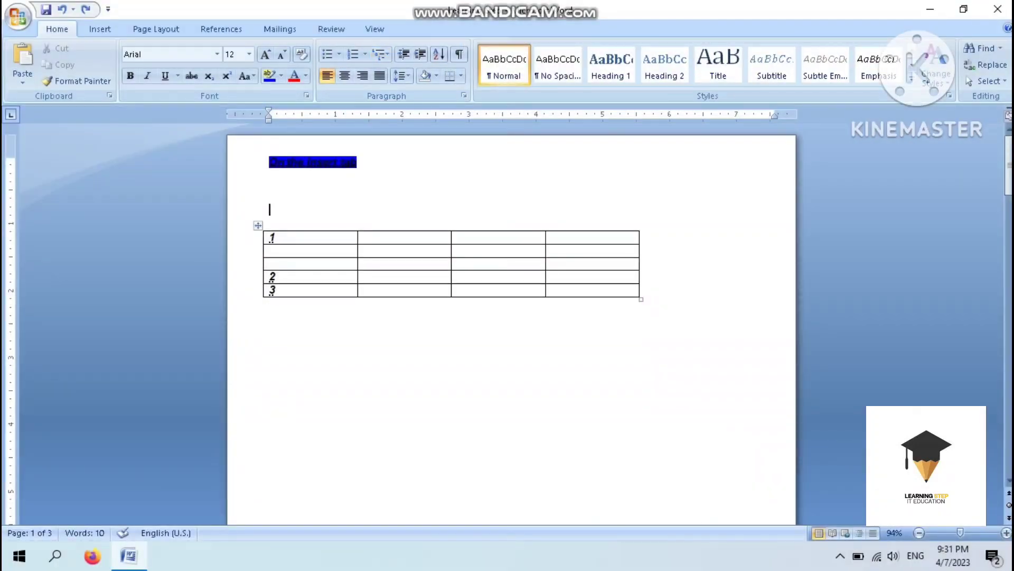
# - Paste the copied ribbon screenshot, change its text wrapping and move it beneath the table
pyautogui.hotkey('ctrl', 'v')
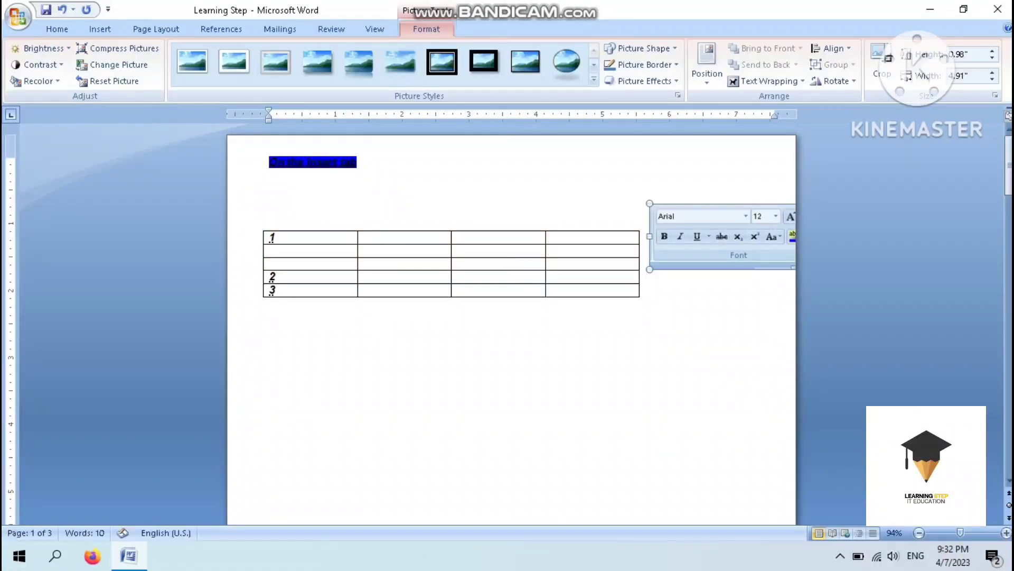
pyautogui.click(769, 81)
pyautogui.click(761, 133)
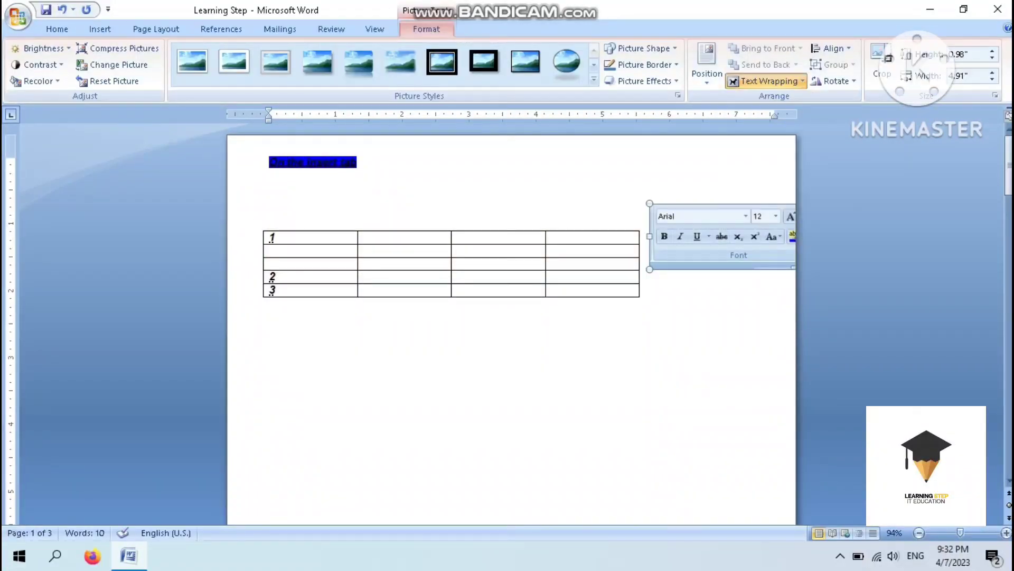
pyautogui.moveTo(555, 253); pyautogui.dragTo(397, 370)
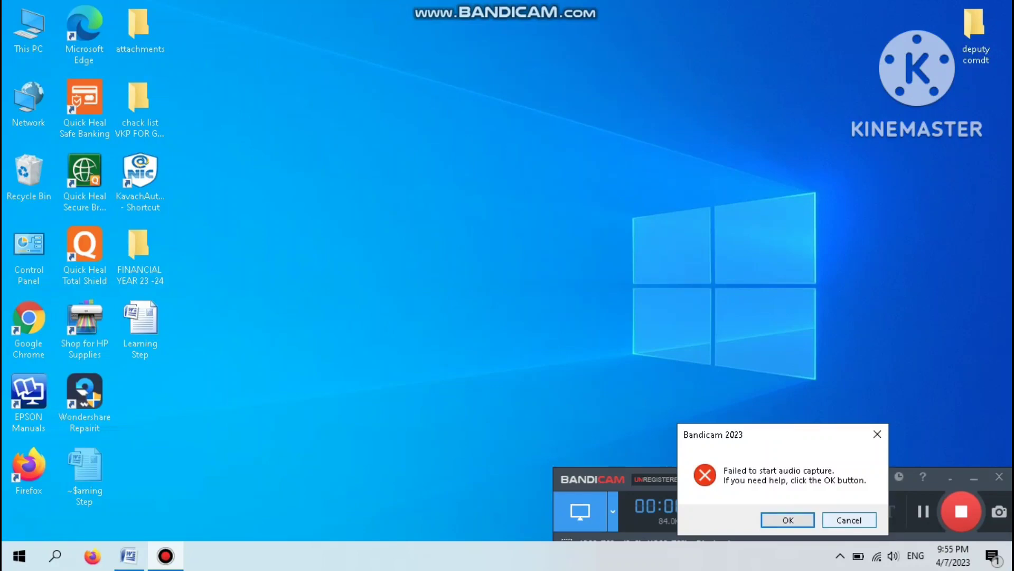
# - Dismiss the Bandicam audio capture error and switch to the Learning Step document in Word
pyautogui.click(850, 519)
pyautogui.click(128, 555)
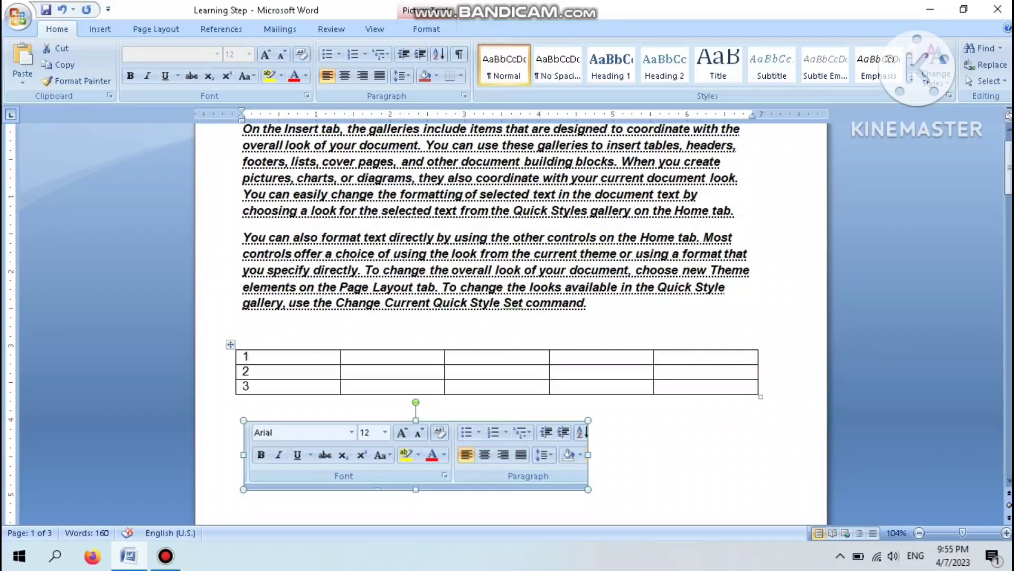
pyautogui.click(555, 372)
pyautogui.click(660, 356)
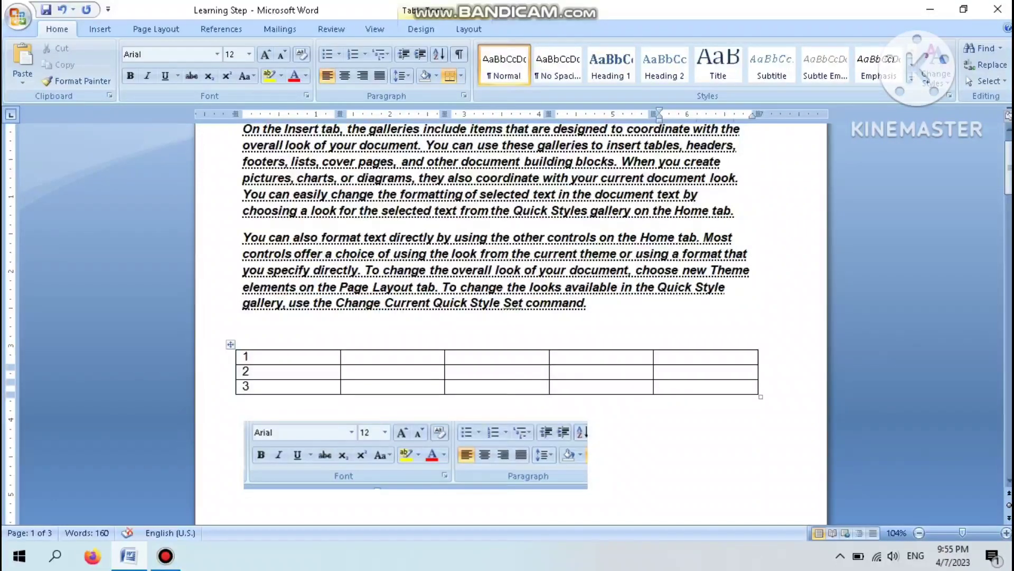
pyautogui.press('Tab')
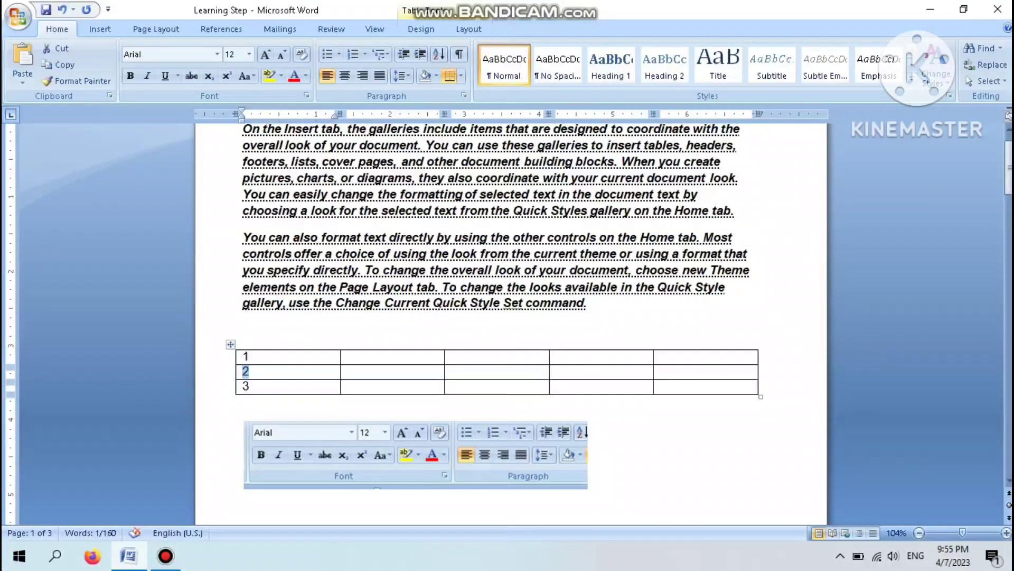
pyautogui.click(557, 386)
# - Delete the ribbon screenshot beneath the table
pyautogui.click(416, 455)
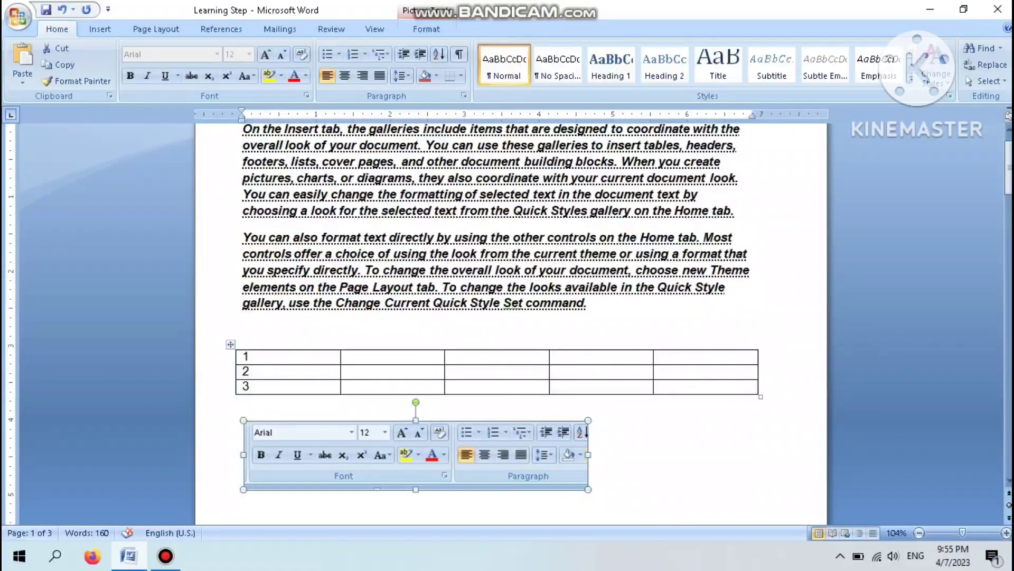
pyautogui.press('Delete')
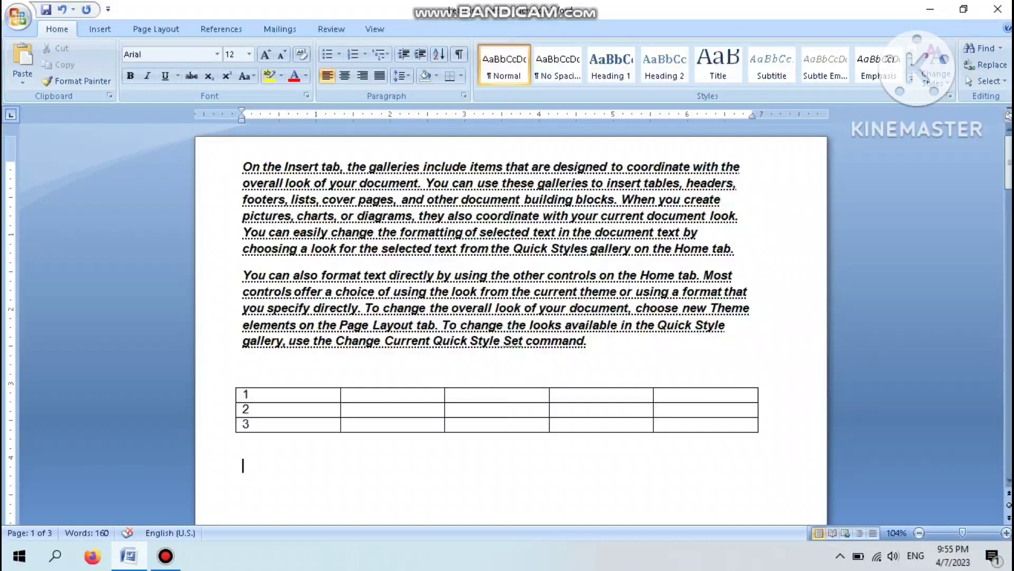
# - Add an empty row to the table directly below row 3
pyautogui.click(661, 386)
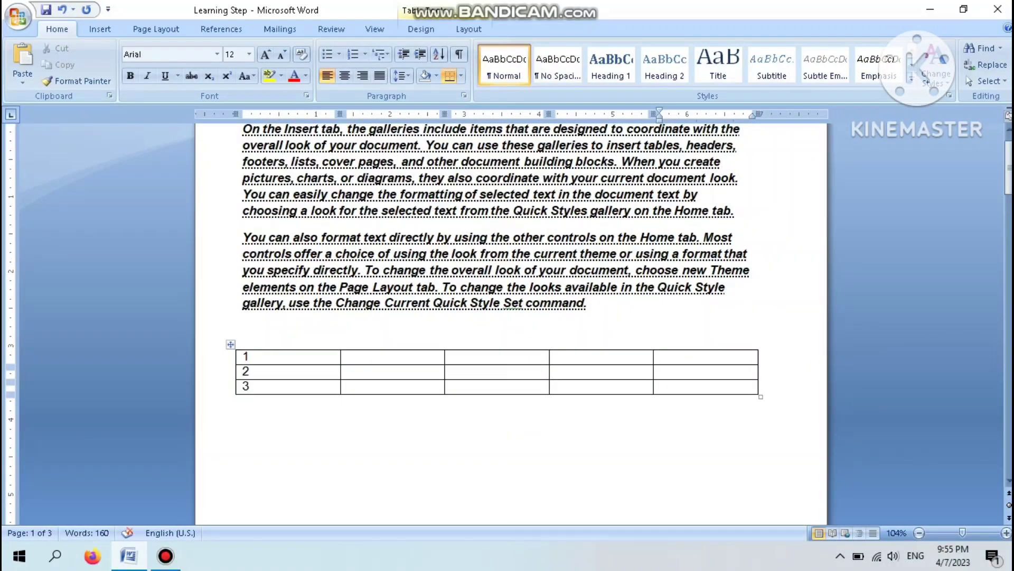
pyautogui.press('Tab')
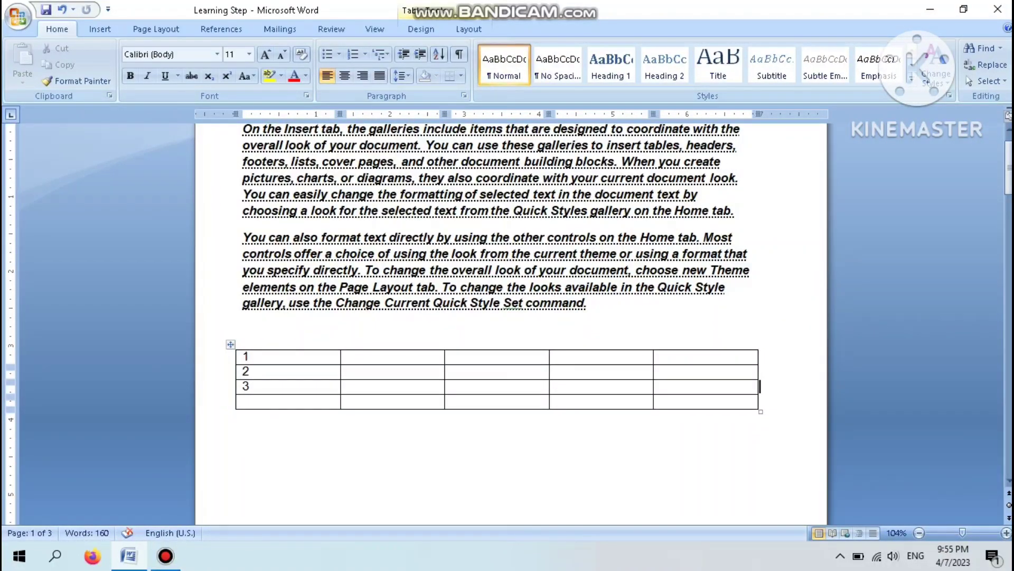
# - Select the whole numbered table and remove it from the document
pyautogui.click(761, 372)
pyautogui.click(231, 344)
pyautogui.rightClick(230, 344)
pyautogui.click(264, 143)
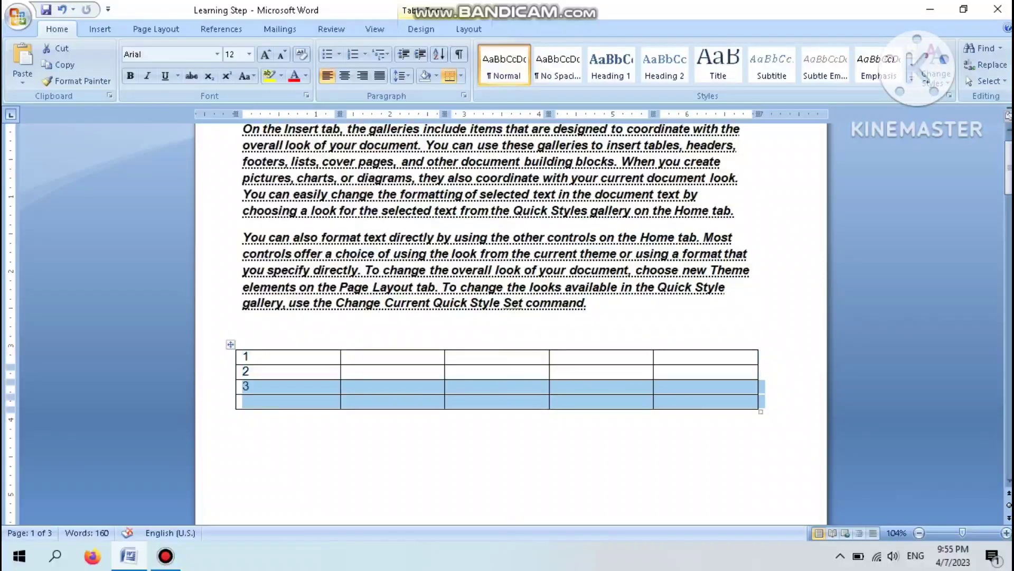
# - Insert a table with four columns and three rows below the second paragraph
pyautogui.click(100, 29)
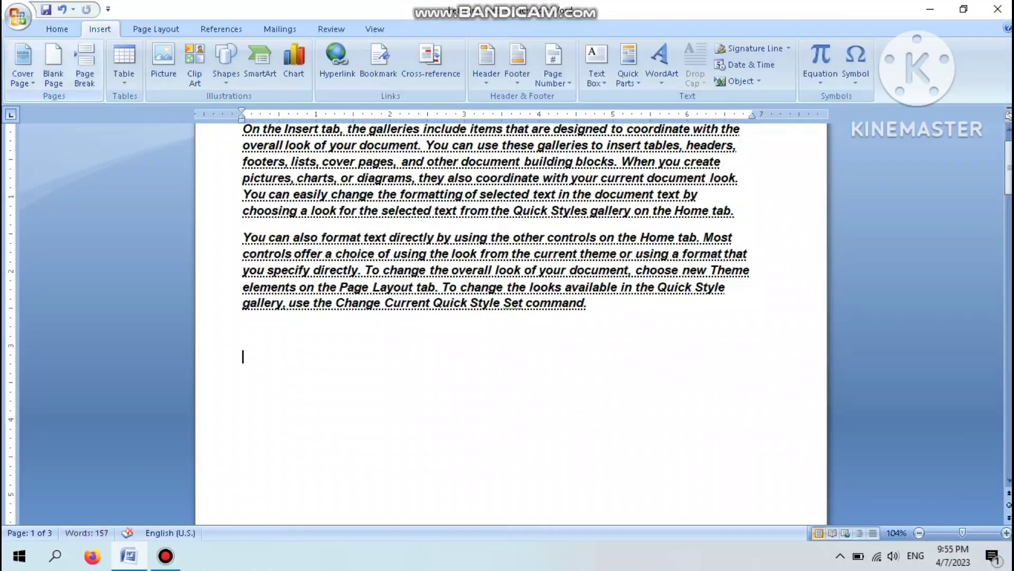
pyautogui.click(124, 64)
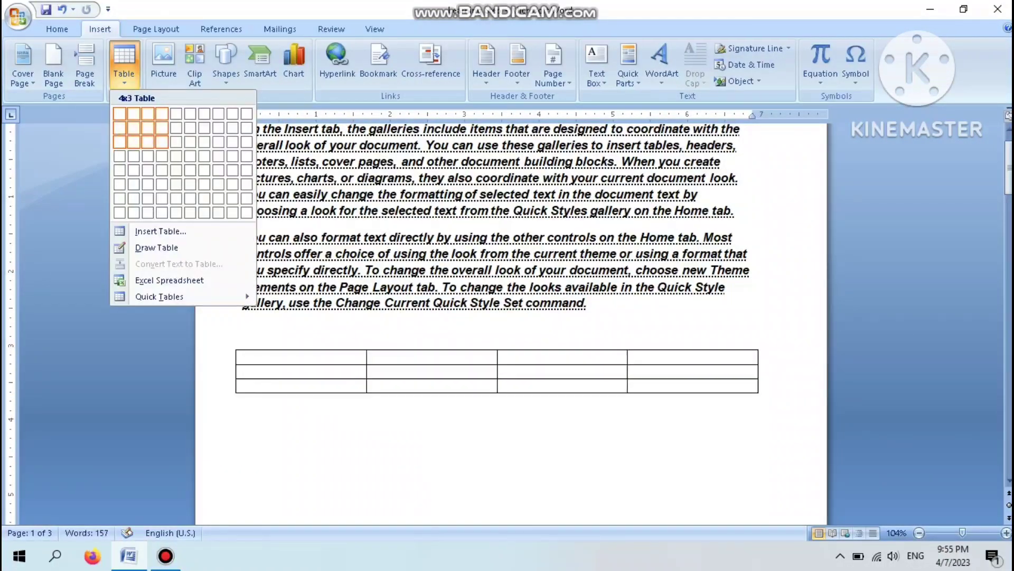
pyautogui.click(162, 142)
pyautogui.click(243, 426)
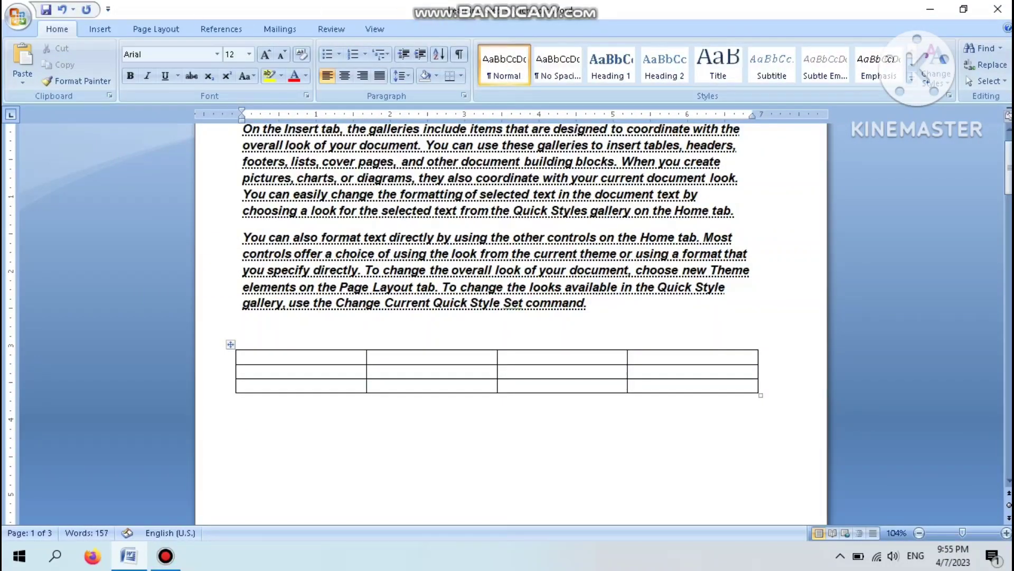
# - Narrow the table by moving the right borders of the second, third and fourth columns inward
pyautogui.moveTo(627, 371); pyautogui.dragTo(581, 370)
pyautogui.moveTo(758, 371); pyautogui.dragTo(697, 370)
pyautogui.moveTo(497, 370); pyautogui.dragTo(483, 371)
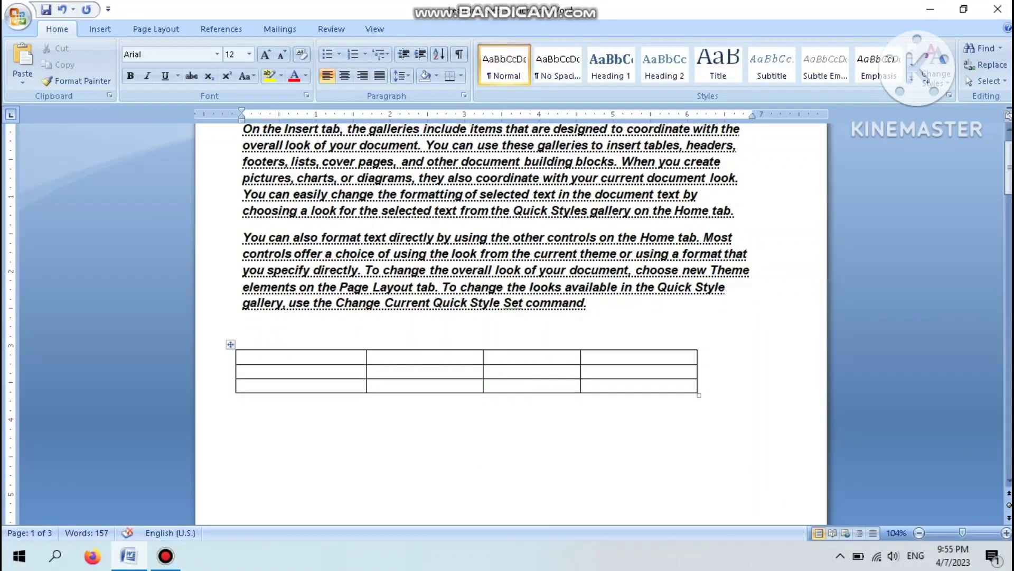
pyautogui.click(369, 371)
# - Split the table before its second row and again before its last row, making three one-row tables
pyautogui.click(700, 372)
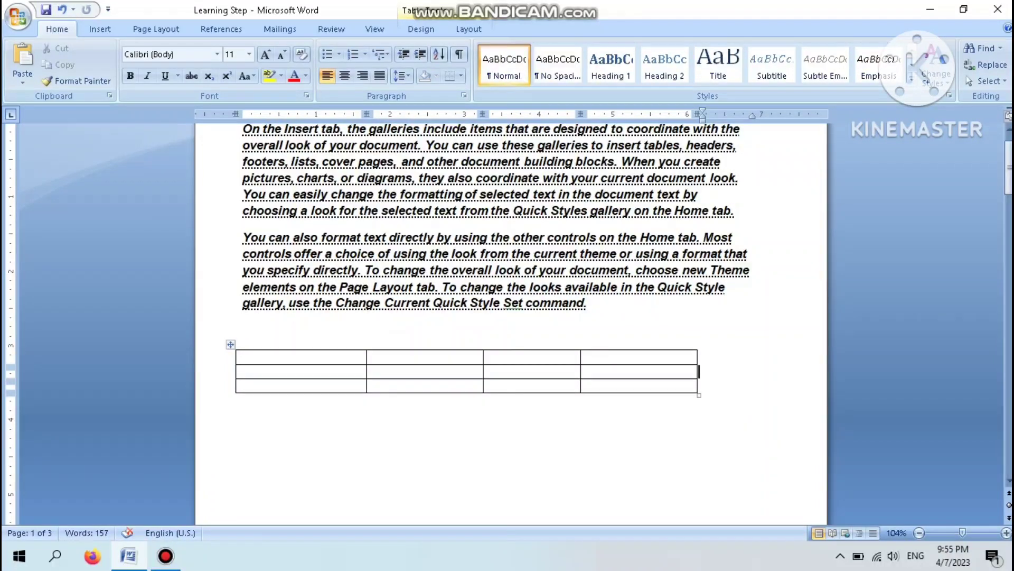
pyautogui.press('Down')
pyautogui.press('Down')
pyautogui.hotkey('ctrl', 'shift', 'Return')
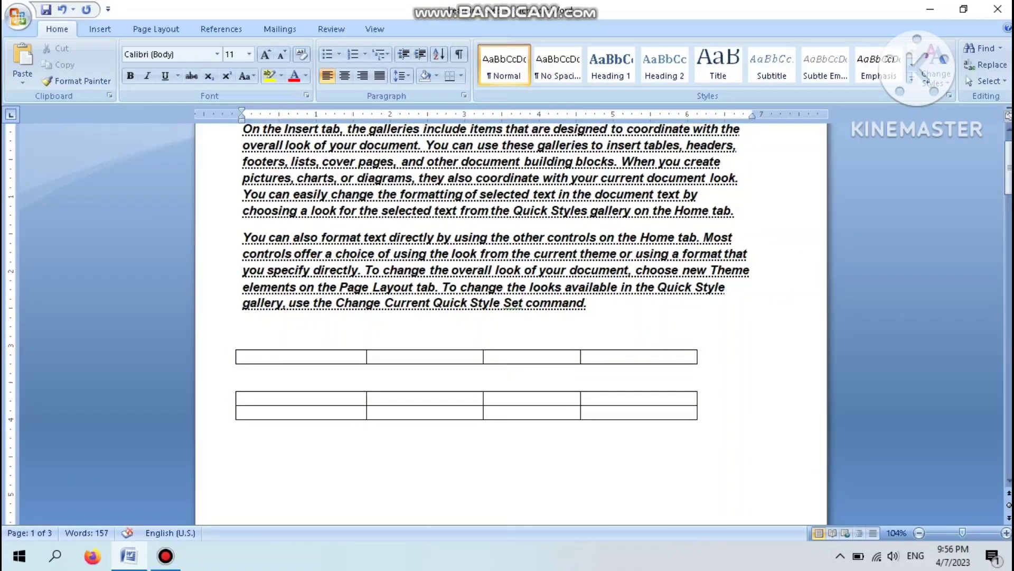
pyautogui.click(699, 413)
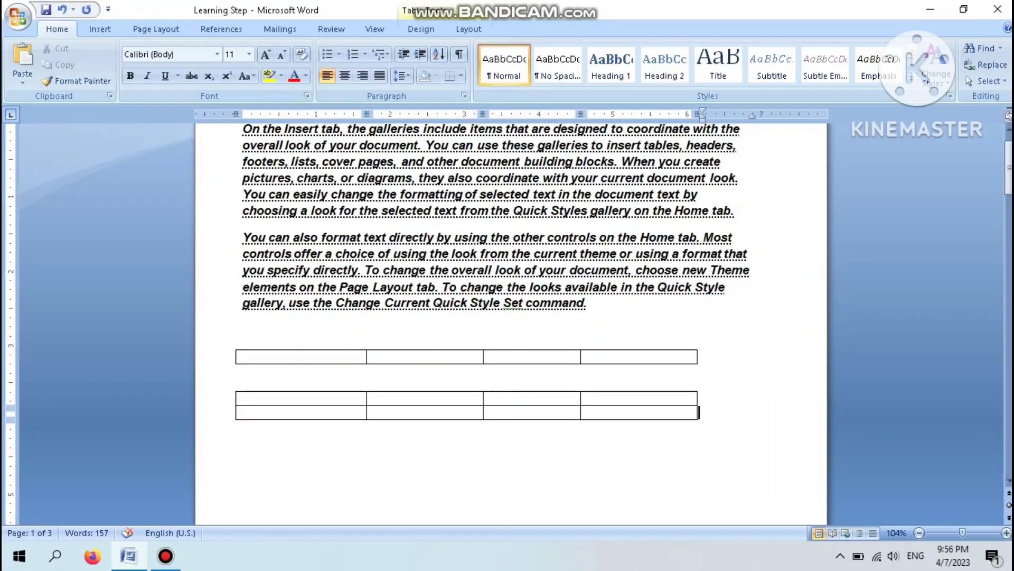
pyautogui.hotkey('ctrl', 'shift', 'Return')
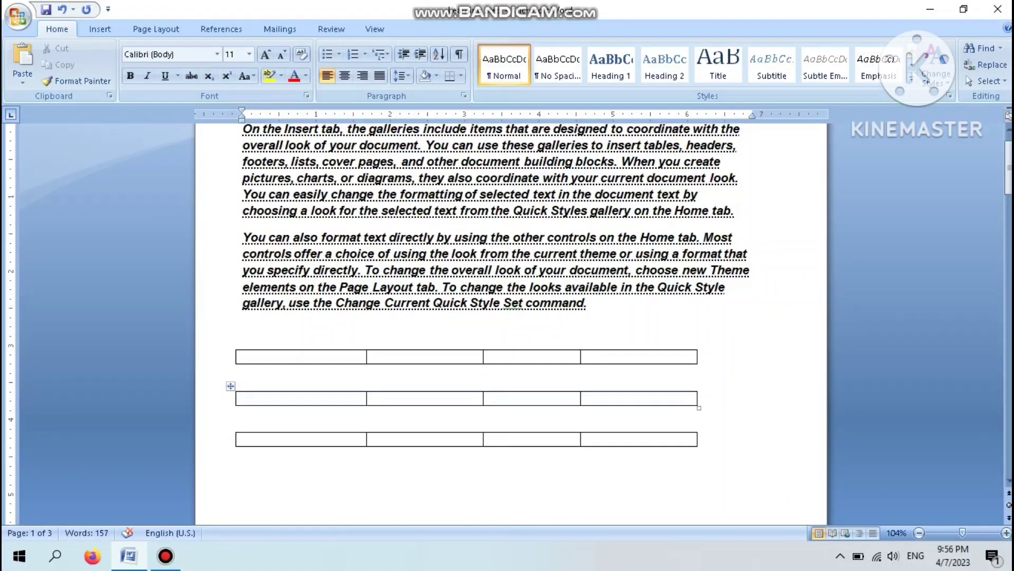
# - Undo both table splits and redo them
pyautogui.hotkey('ctrl', 'z')
pyautogui.hotkey('ctrl', 'z')
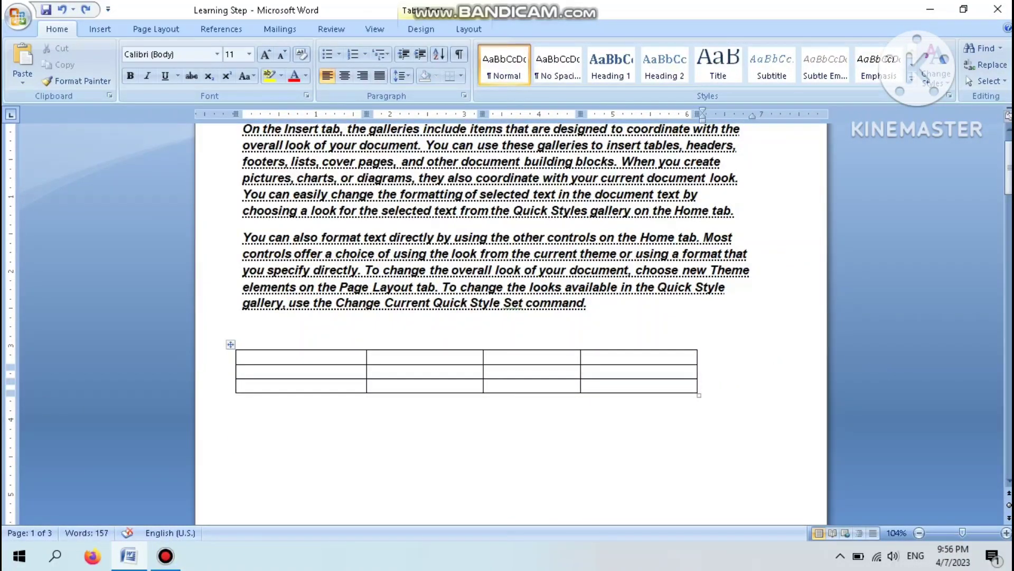
pyautogui.hotkey('ctrl', 'y')
pyautogui.hotkey('ctrl', 'y')
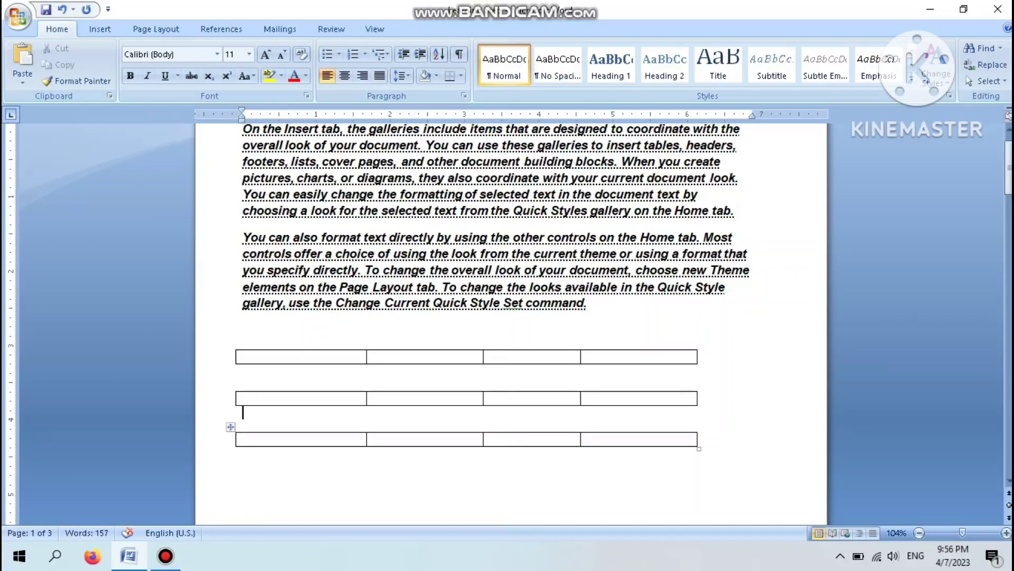
# - Move the third and the second one-row tables slightly further down the page
pyautogui.moveTo(231, 455); pyautogui.dragTo(230, 455)
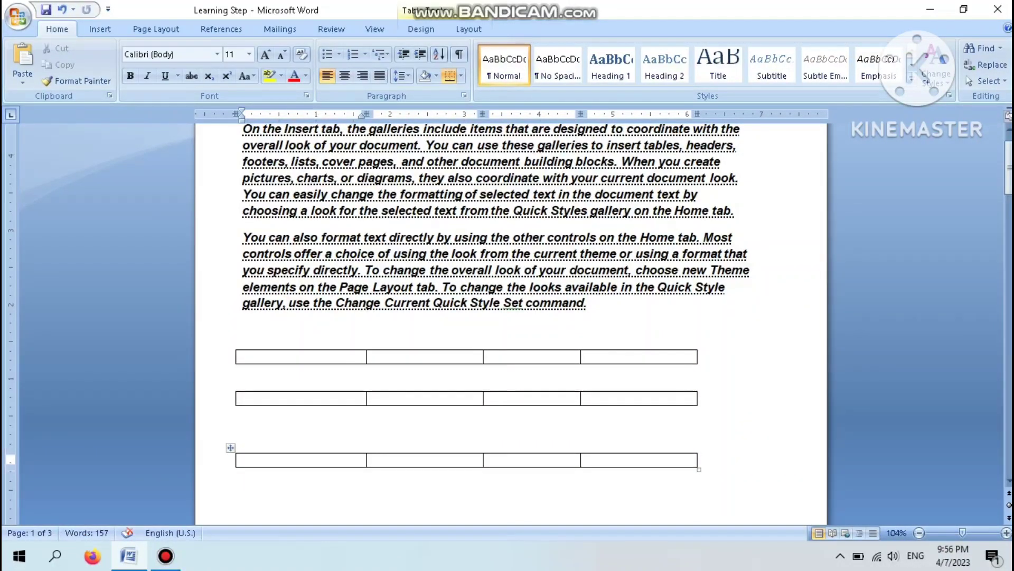
pyautogui.moveTo(231, 386)
pyautogui.mouseDown()
pyautogui.moveTo(230, 413)
pyautogui.moveTo(230, 398)
pyautogui.mouseUp()
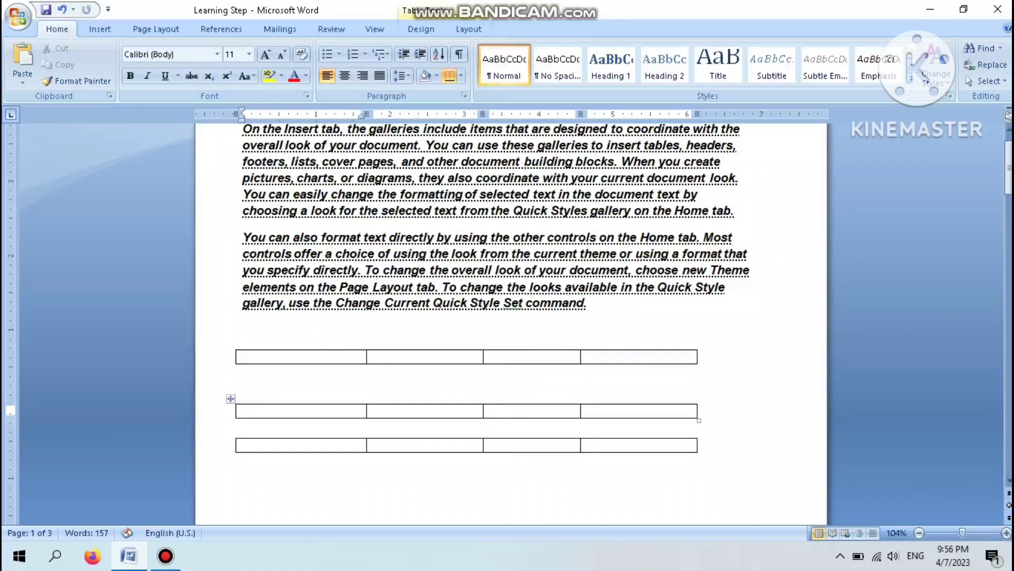
pyautogui.click(239, 356)
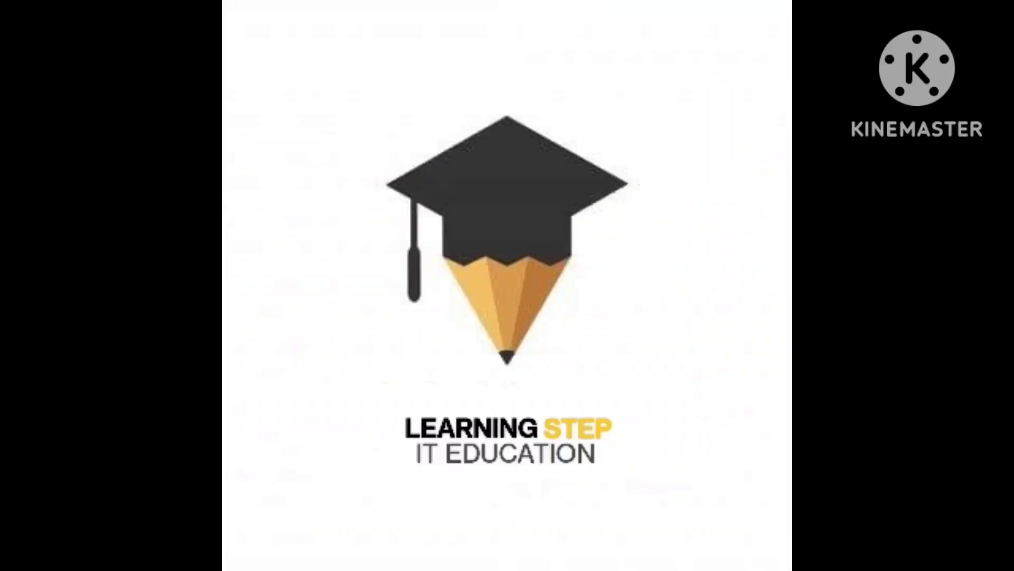